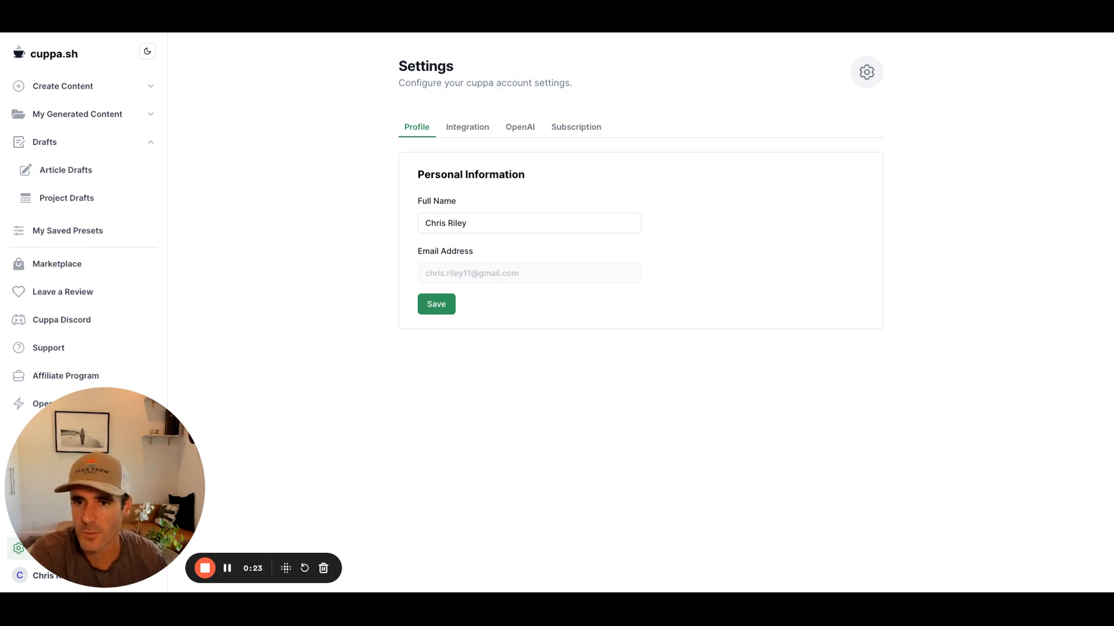
# Step: Show the integration settings for the Google Drive and Blogger connections
pyautogui.moveTo(162, 506)
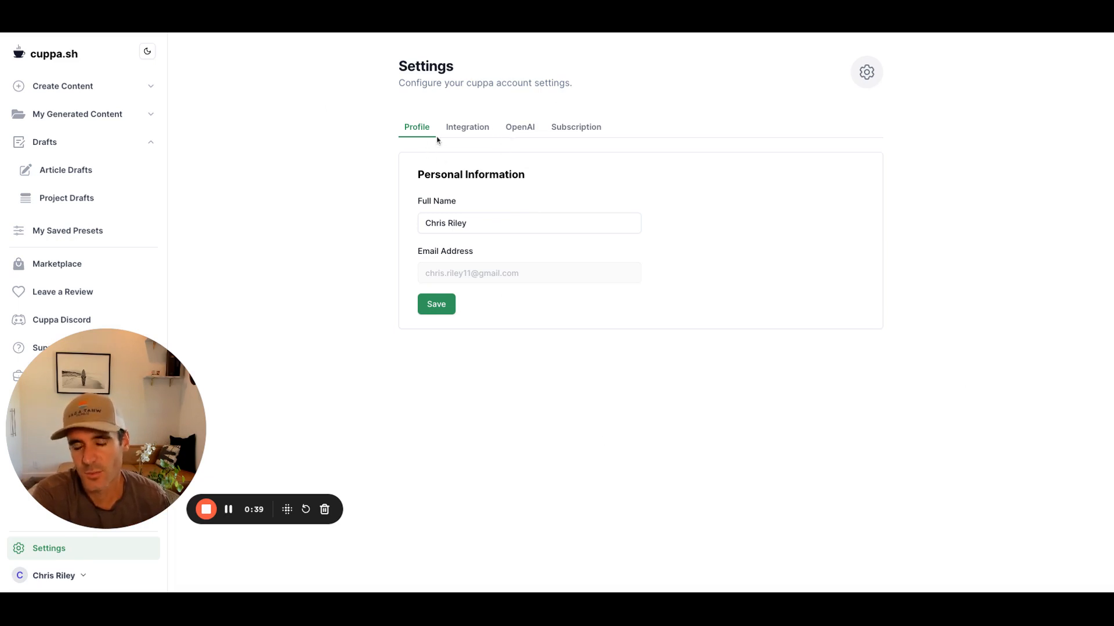
pyautogui.click(474, 137)
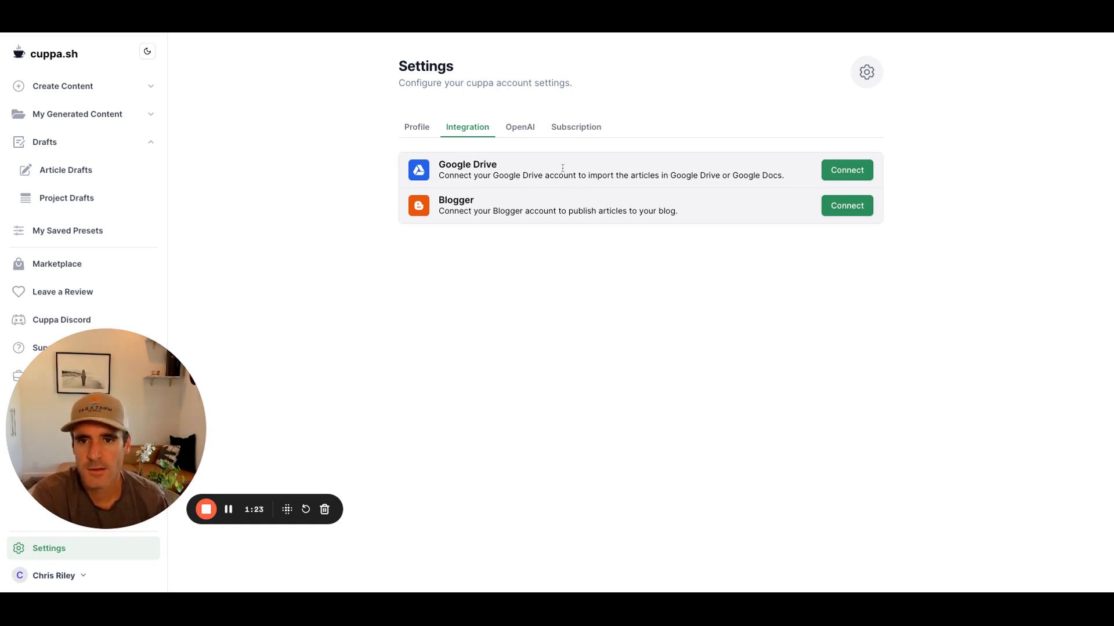
# Step: Copy the API key in the OpenAI settings, clear the field, and paste the same API key back in
pyautogui.click(521, 129)
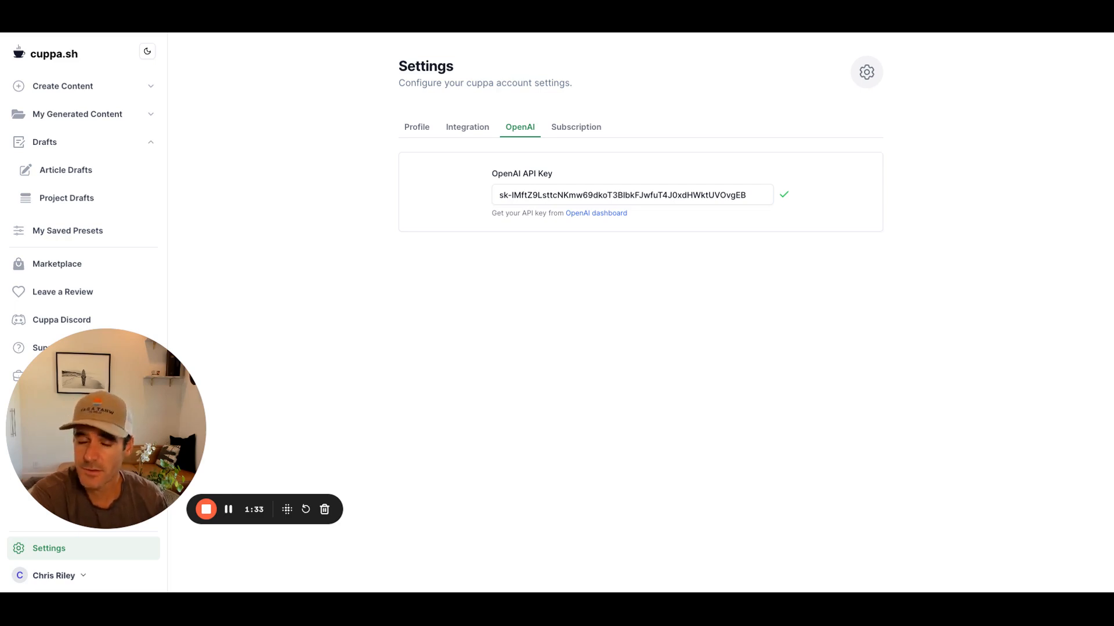
pyautogui.moveTo(754, 195)
pyautogui.mouseDown()
pyautogui.moveTo(544, 195)
pyautogui.moveTo(754, 194)
pyautogui.mouseUp()
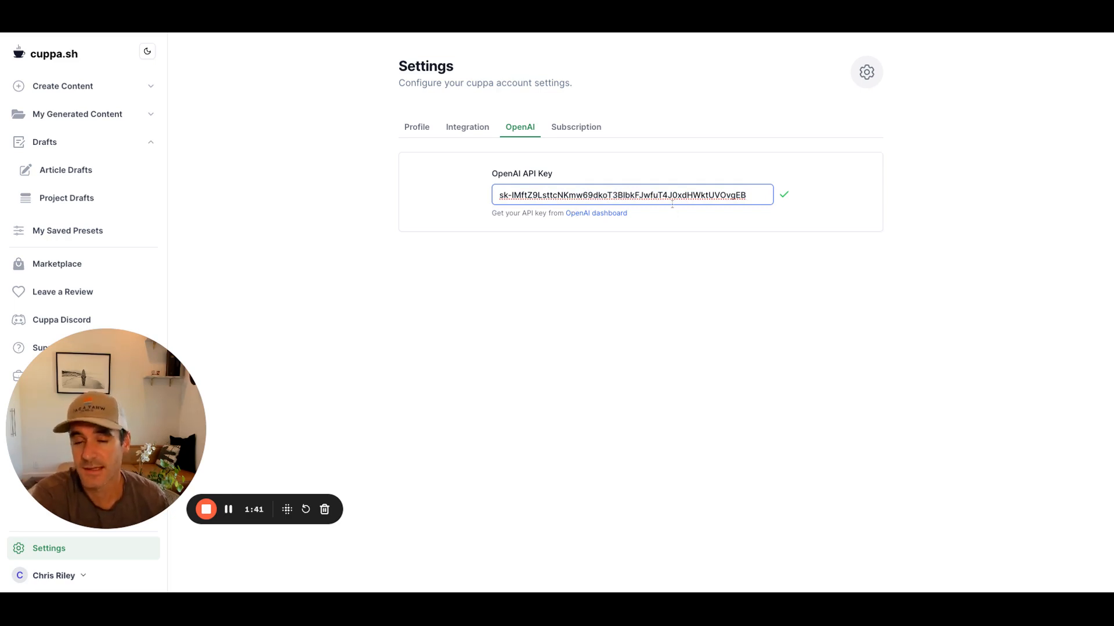
pyautogui.doubleClick(699, 195)
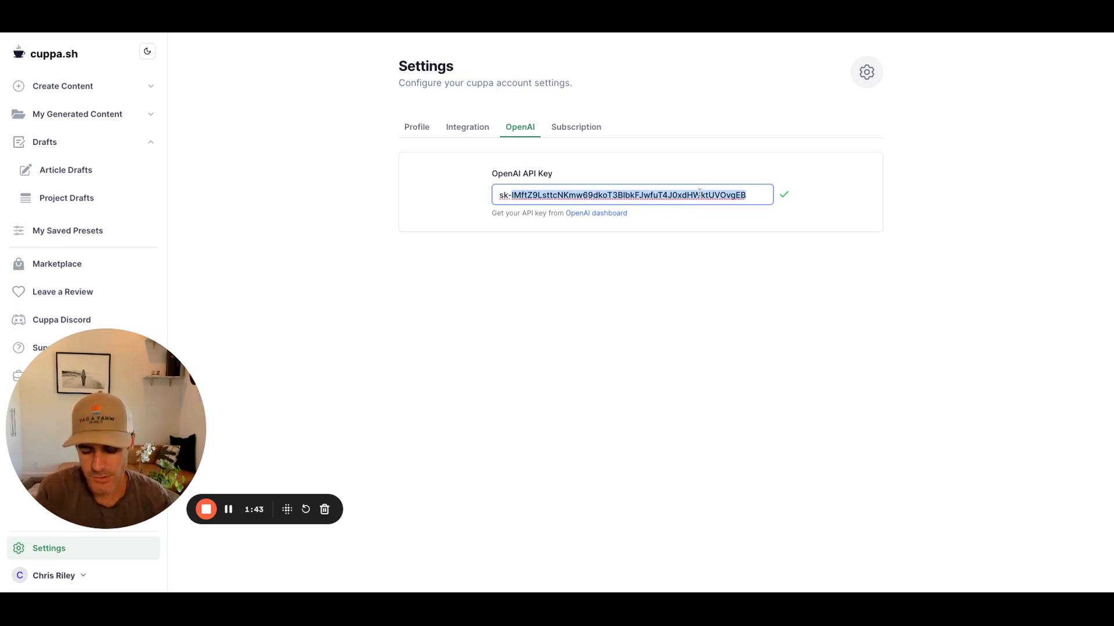
pyautogui.click(698, 195)
pyautogui.hotkey('ctrl', 'a')
pyautogui.hotkey('ctrl', 'c')
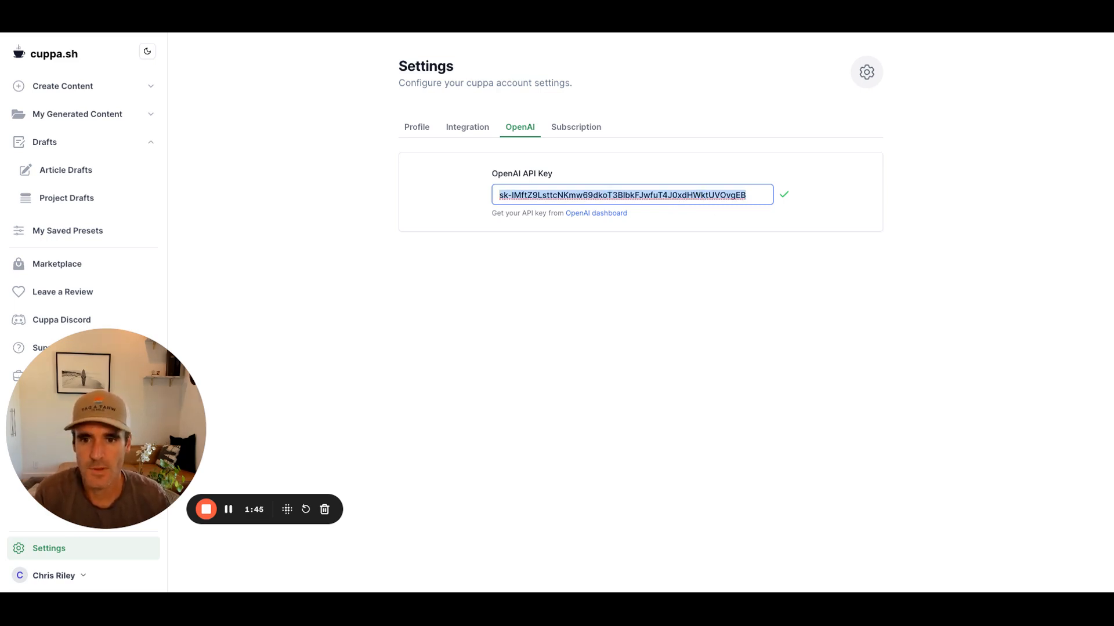
pyautogui.press('BackSpace')
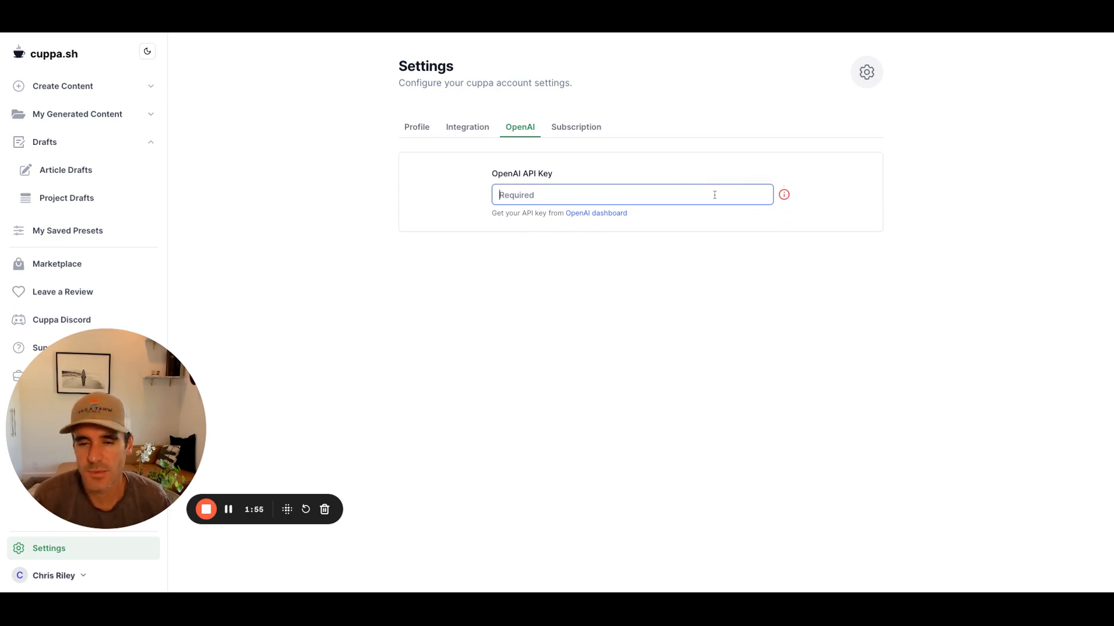
pyautogui.hotkey('ctrl', 'v')
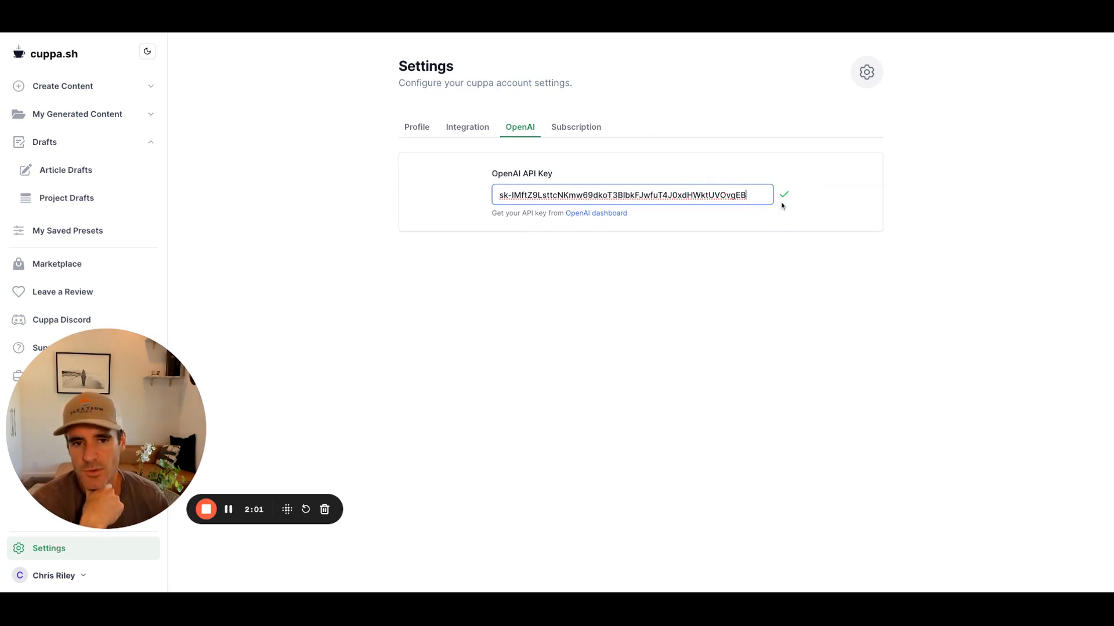
pyautogui.moveTo(783, 197)
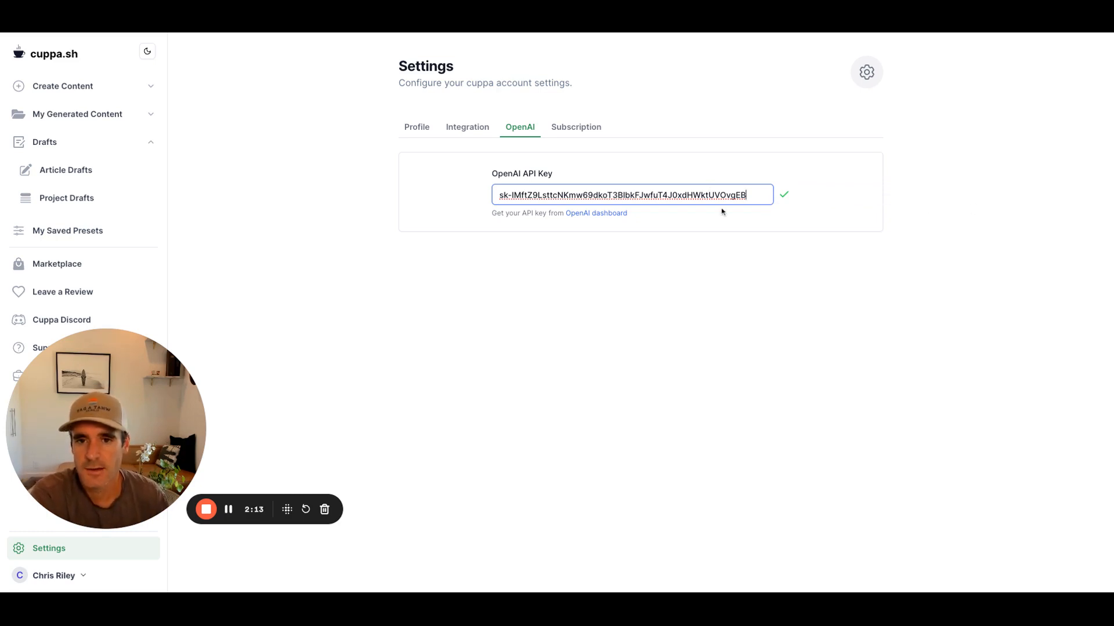
# Step: Review the account's subscription plans and the WordPress connection form in the saved presets
pyautogui.click(594, 135)
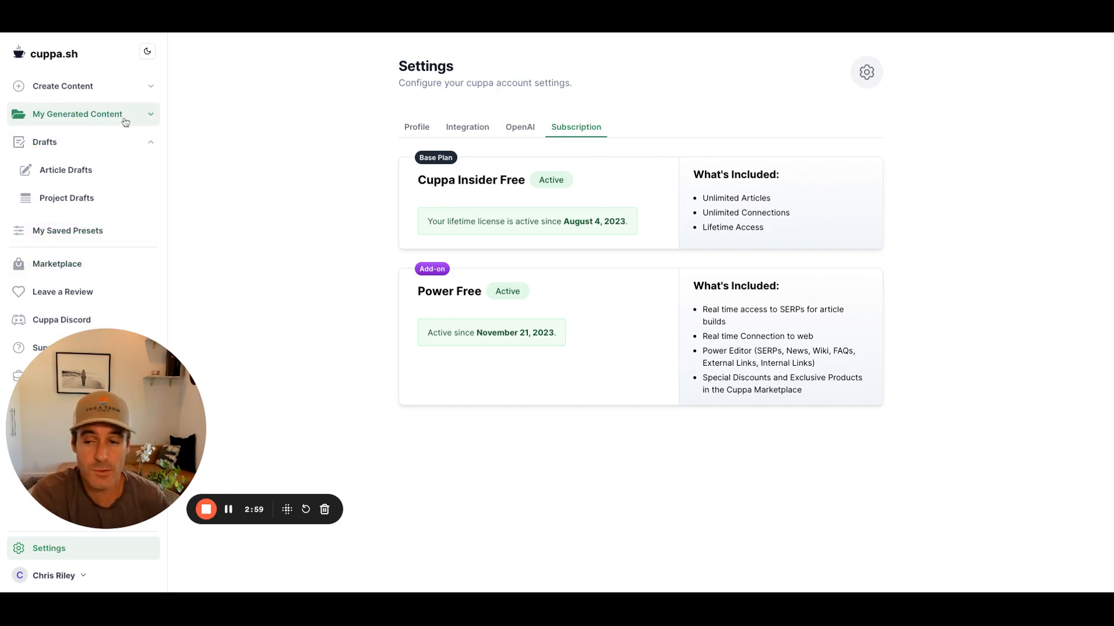
pyautogui.click(124, 233)
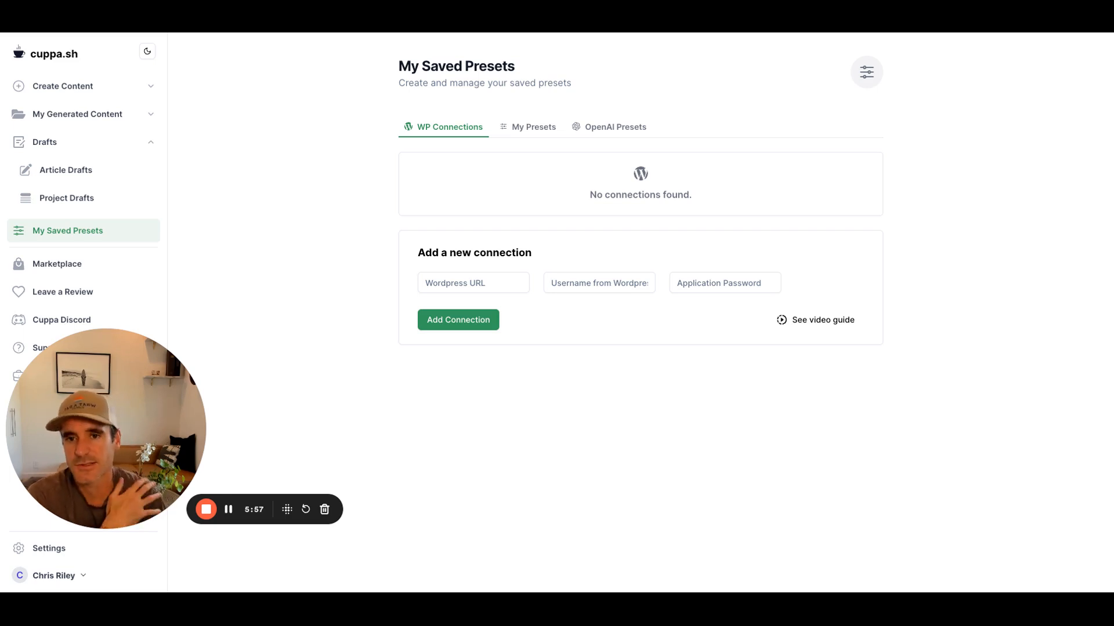
# Step: Start creating a new preset in the list of saved content presets
pyautogui.click(534, 129)
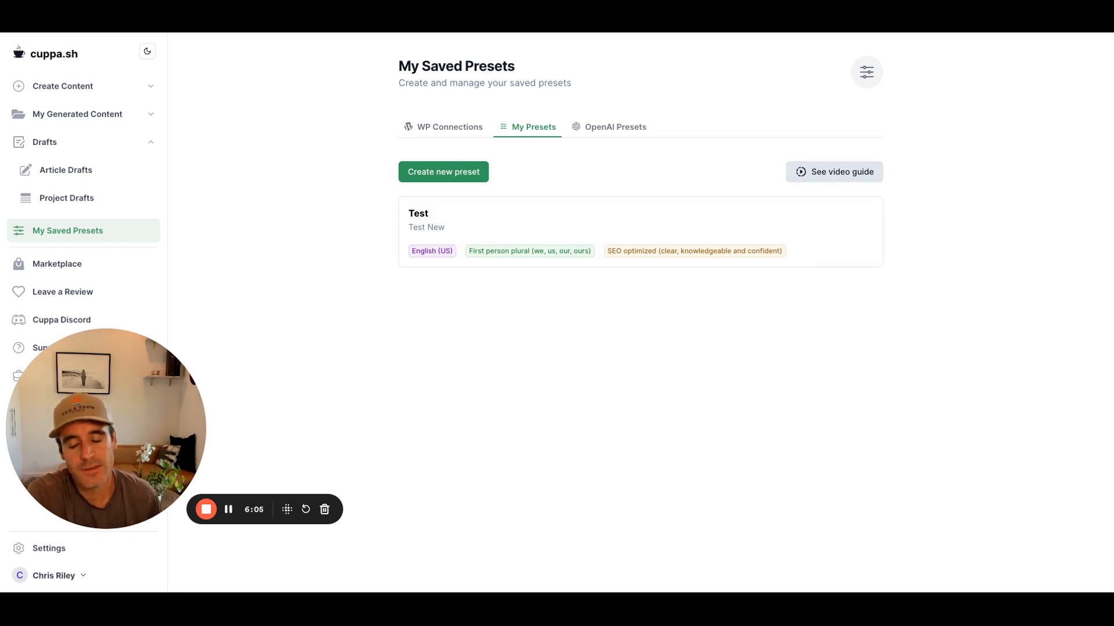
pyautogui.moveTo(776, 199)
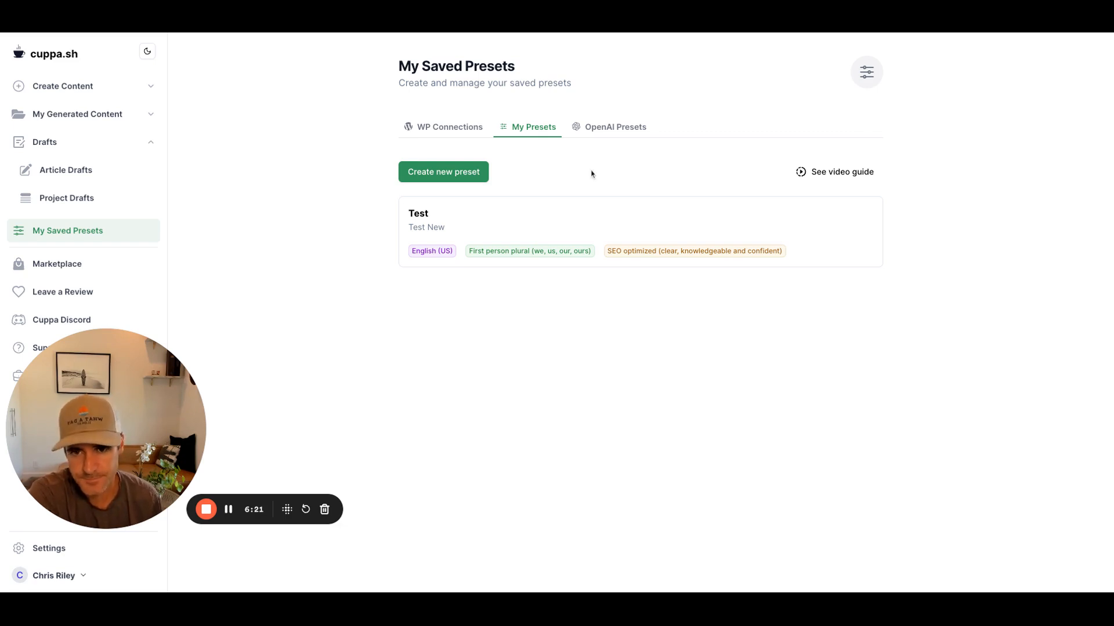
pyautogui.click(473, 174)
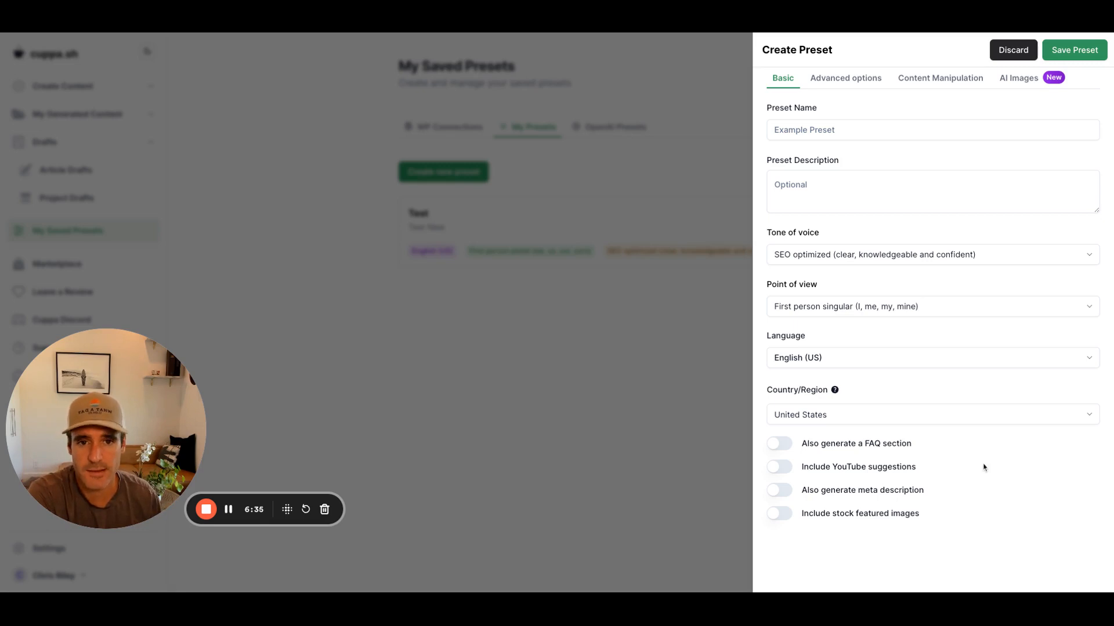
# Step: Examine the new preset's basic fields and the choices for tone of voice, point of view, language and country/region
pyautogui.click(905, 259)
pyautogui.click(853, 133)
pyautogui.click(773, 160)
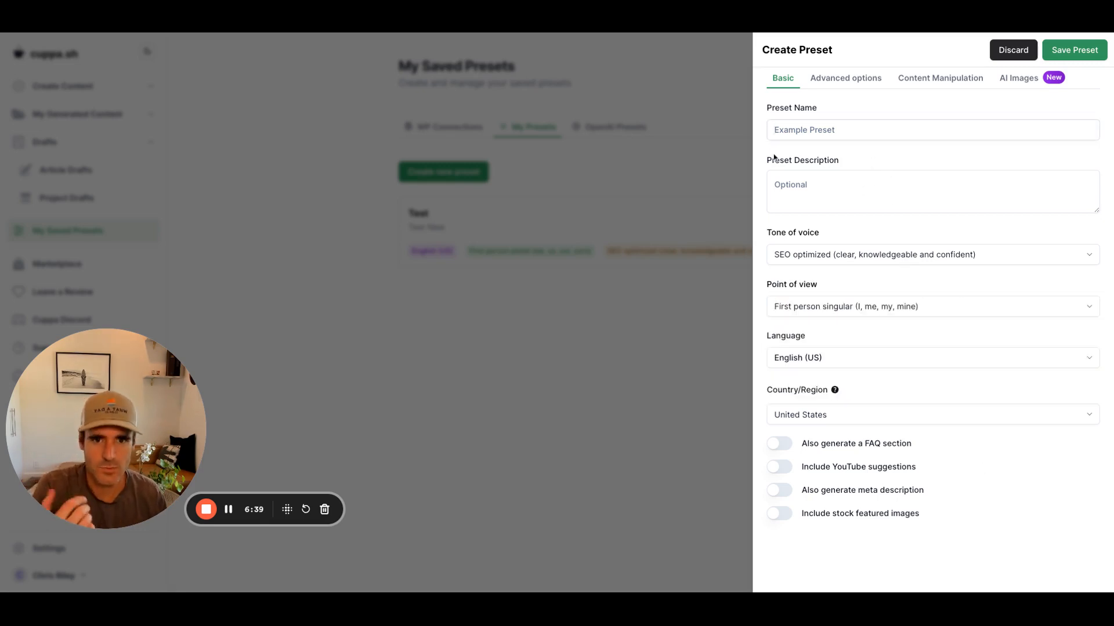
pyautogui.click(841, 262)
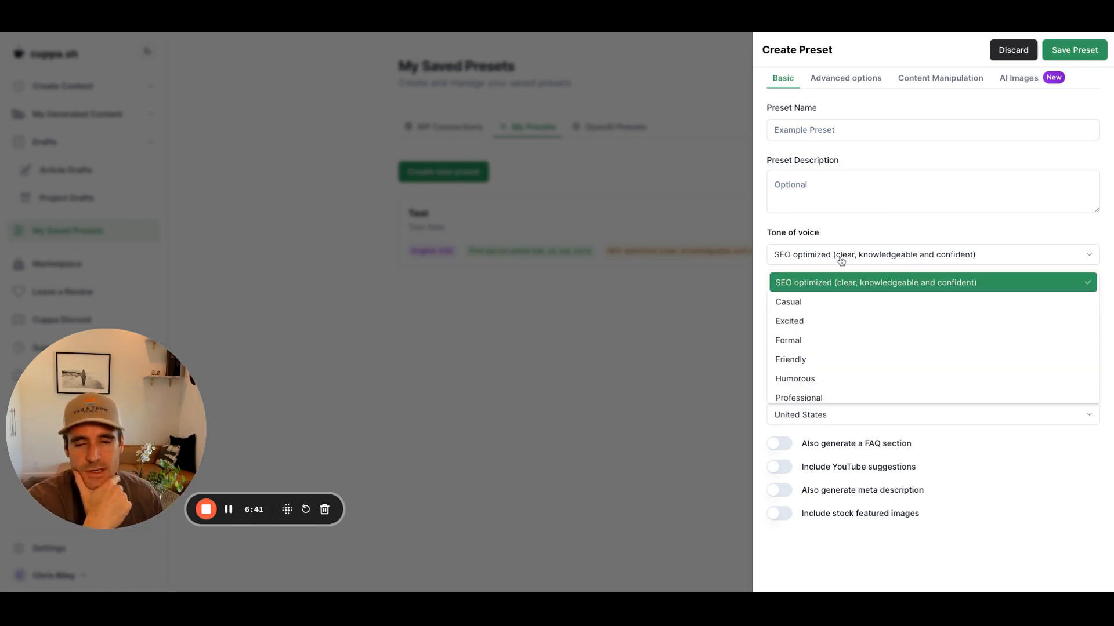
pyautogui.scroll(-1, 820, 366)
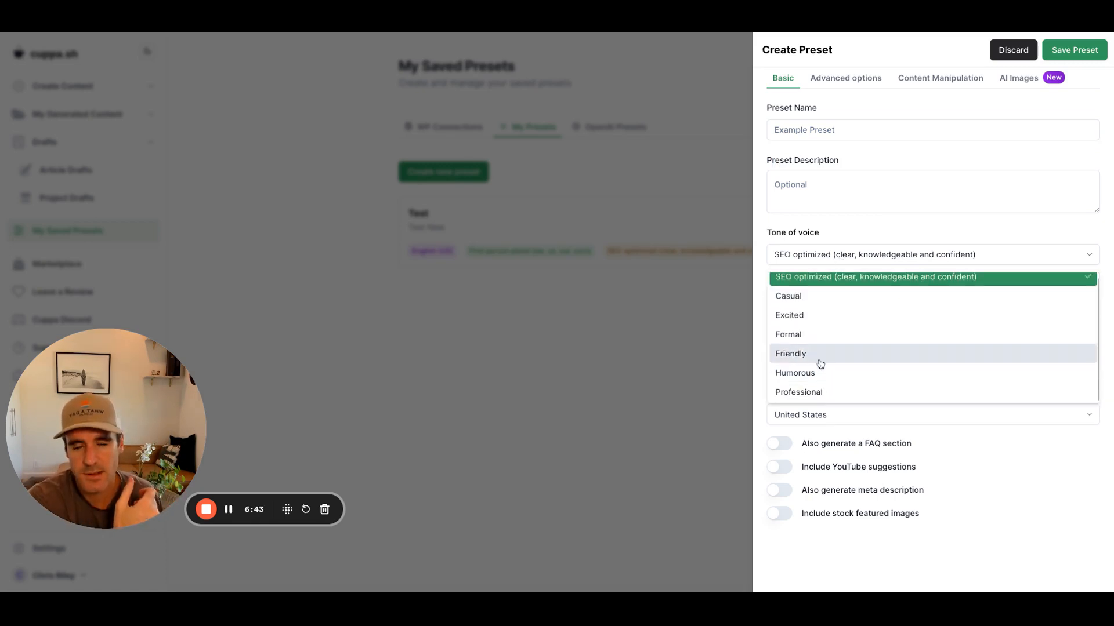
pyautogui.click(841, 234)
pyautogui.click(886, 307)
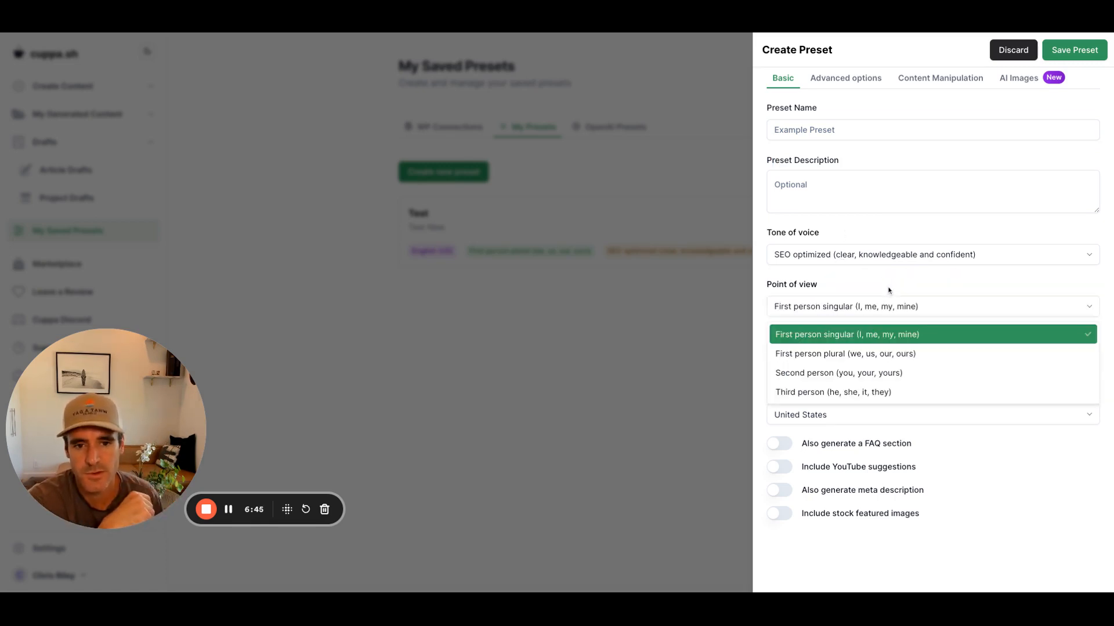
pyautogui.click(890, 289)
pyautogui.click(893, 354)
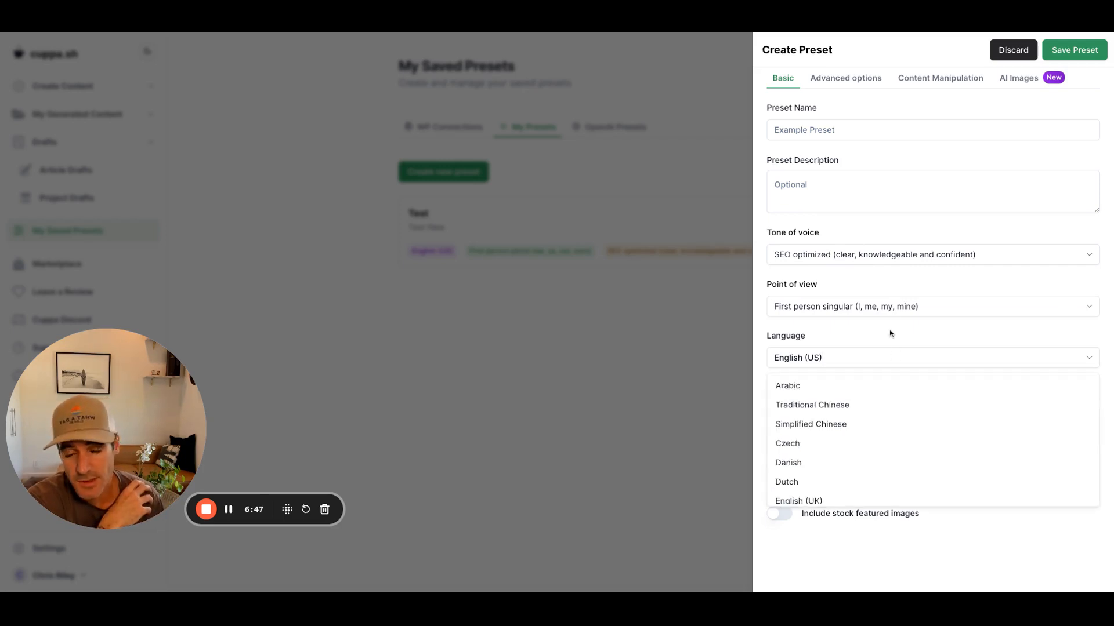
pyautogui.click(891, 341)
pyautogui.click(888, 358)
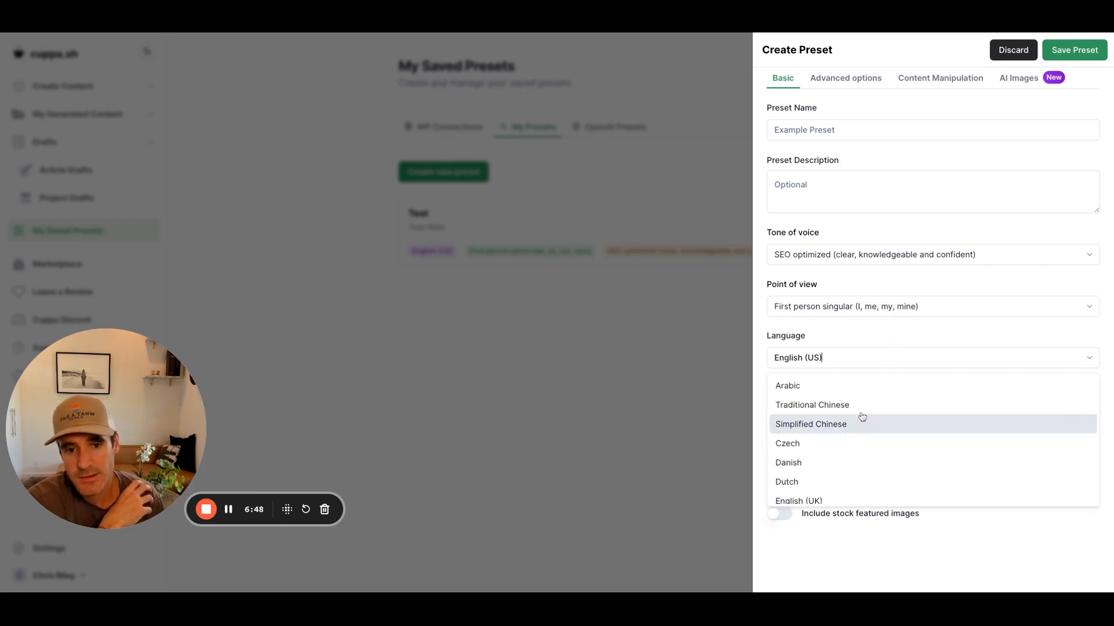
pyautogui.click(754, 403)
pyautogui.click(819, 423)
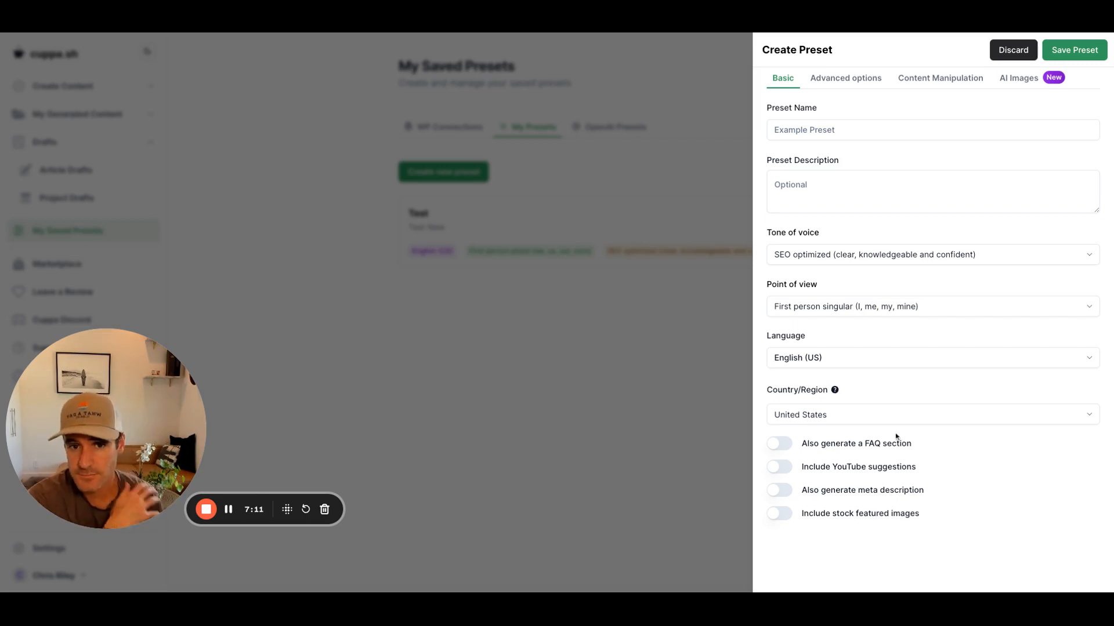
# Step: Enable the FAQ section and YouTube suggestions for the preset, and switch meta description and stock featured images on and back off
pyautogui.click(788, 451)
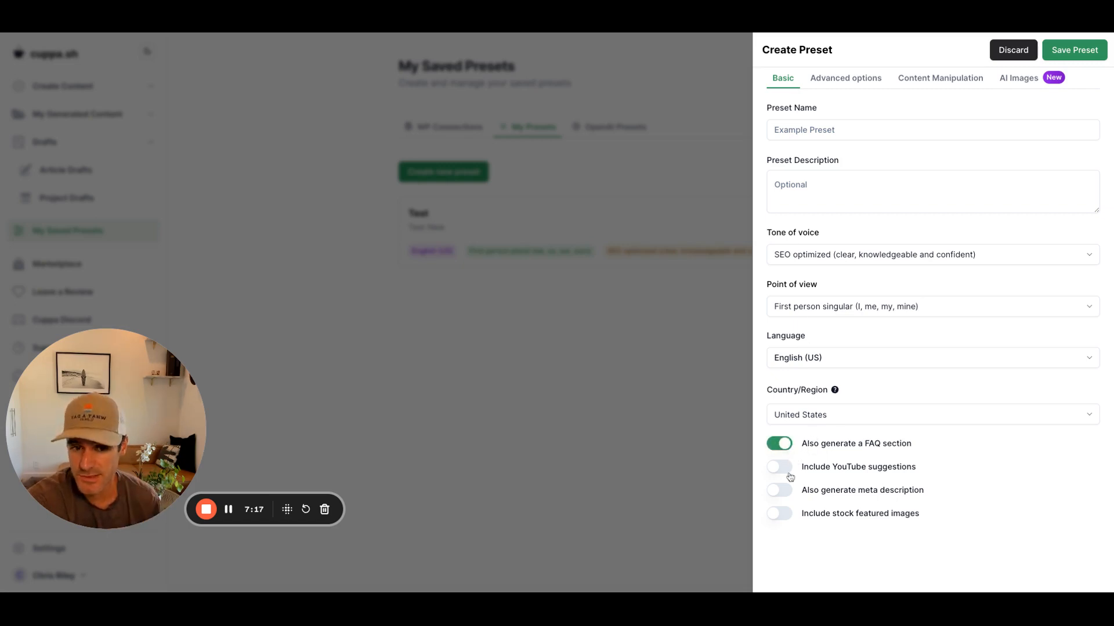
pyautogui.click(789, 470)
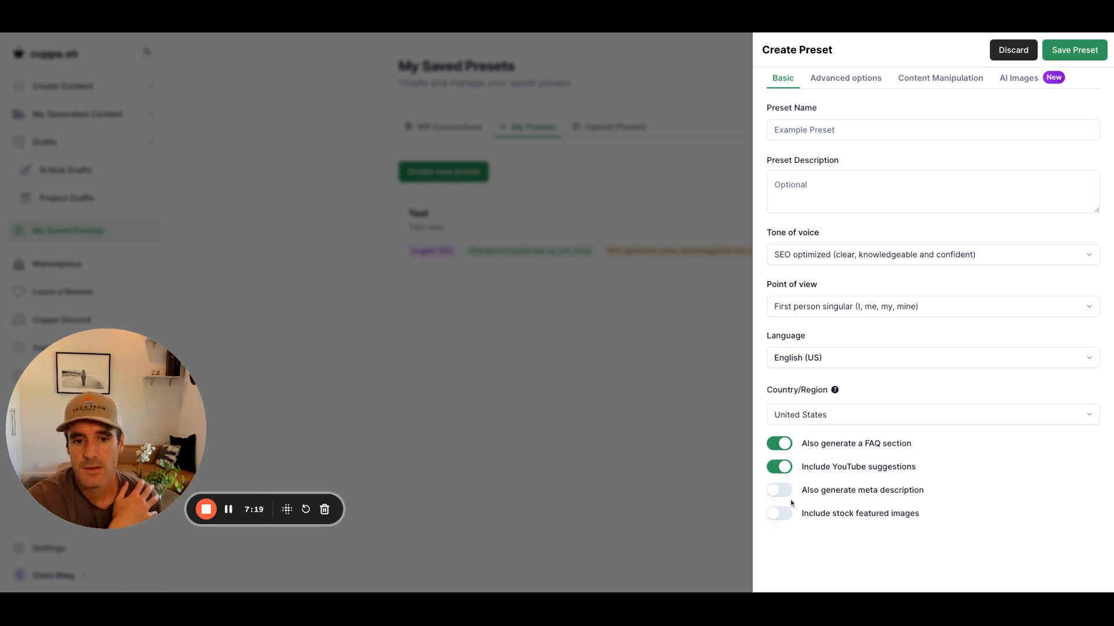
pyautogui.click(788, 495)
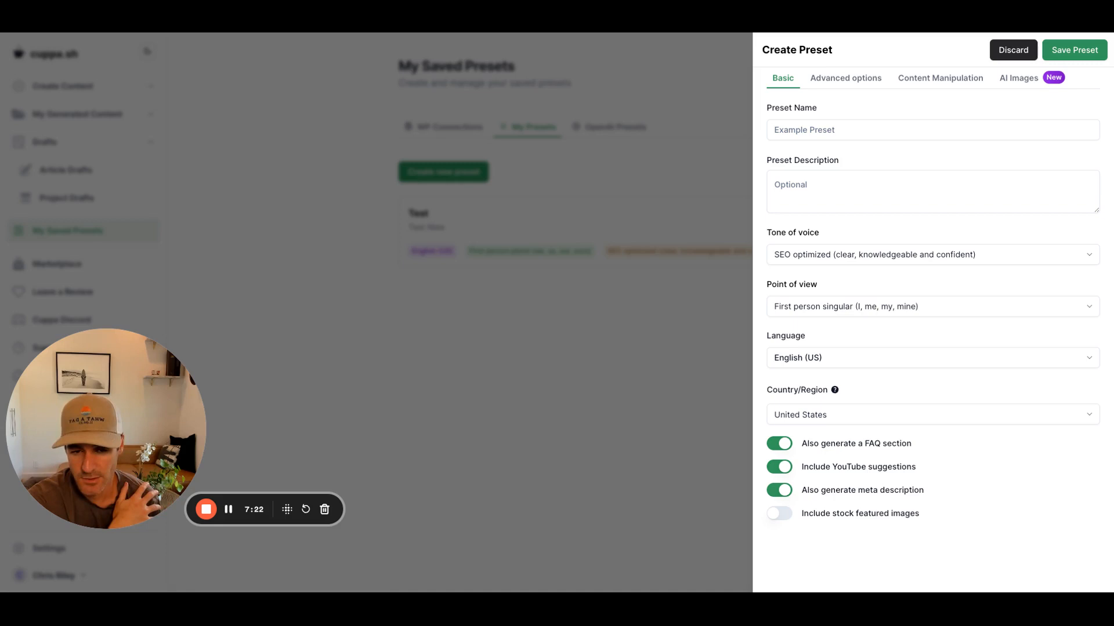
pyautogui.click(784, 518)
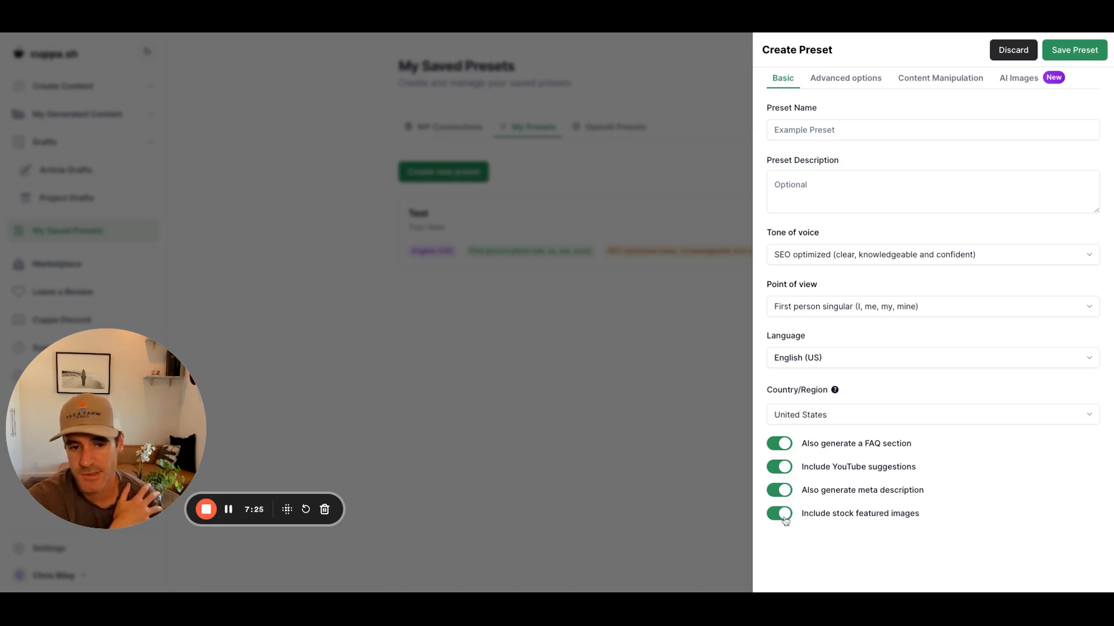
pyautogui.click(784, 514)
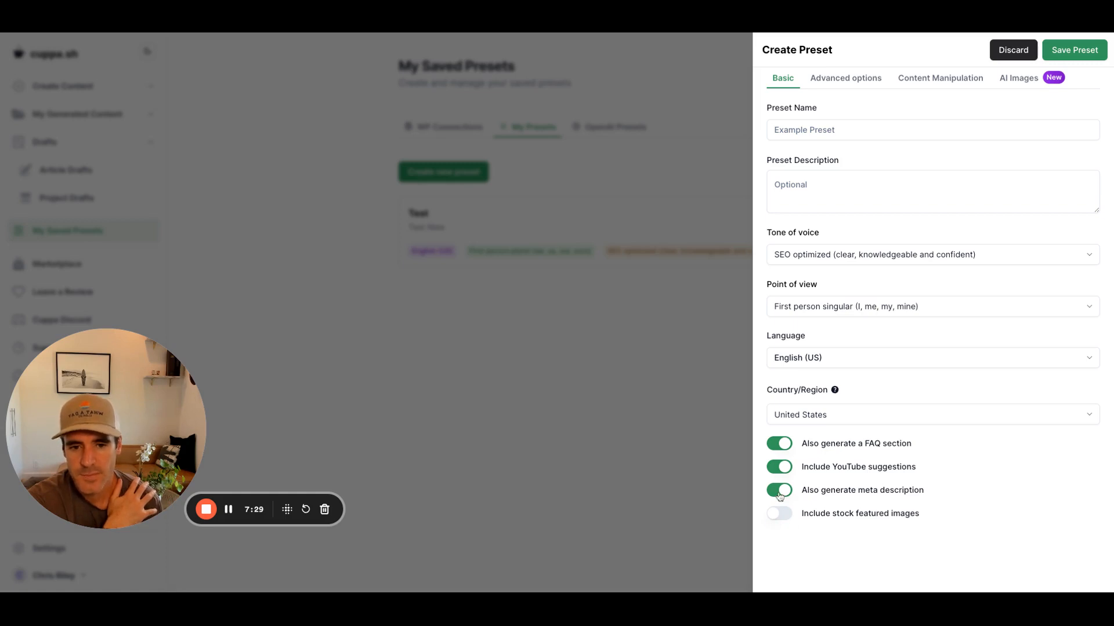
pyautogui.click(782, 492)
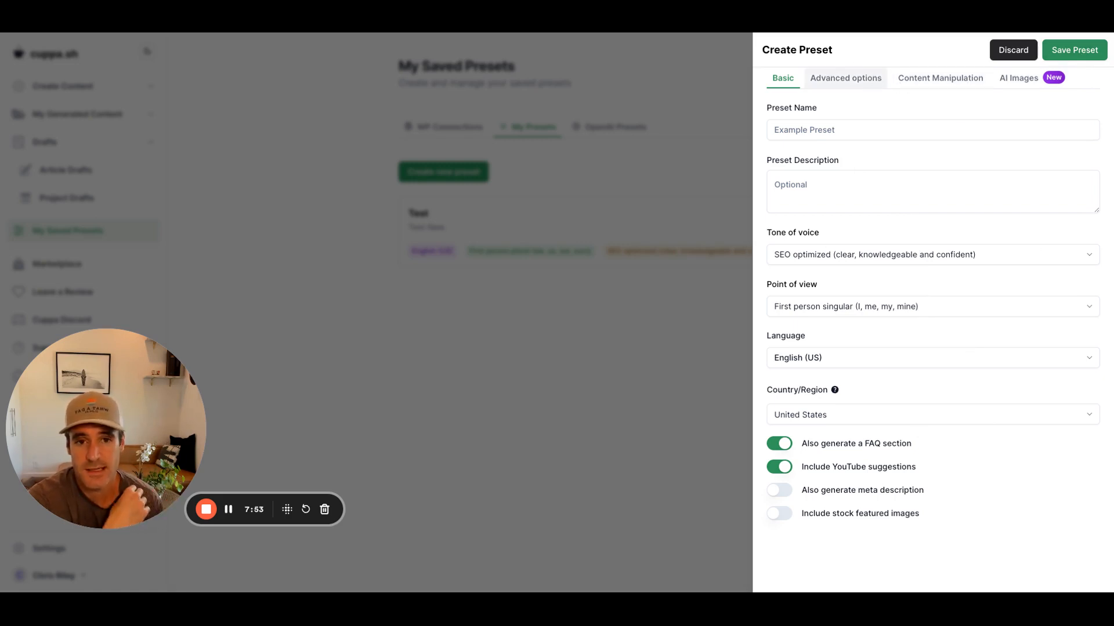
# Step: Examine the preset's advanced options, covering the extra prompts, keywords, their character limits, and target word counts per H2 and H3 section
pyautogui.click(846, 78)
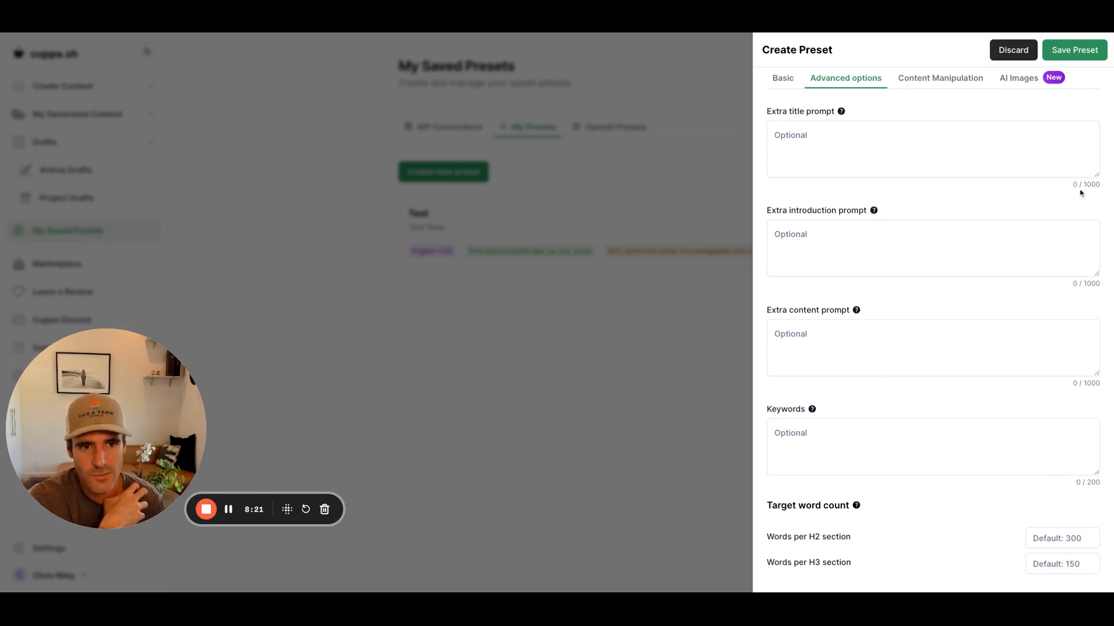
pyautogui.moveTo(1085, 184); pyautogui.dragTo(1093, 185)
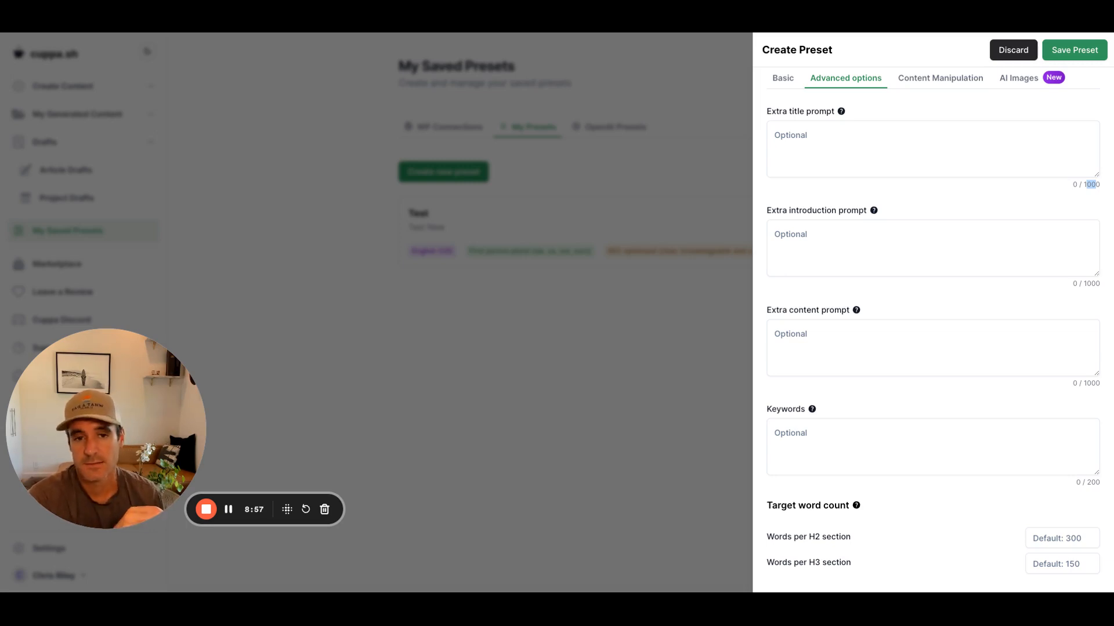
pyautogui.click(943, 438)
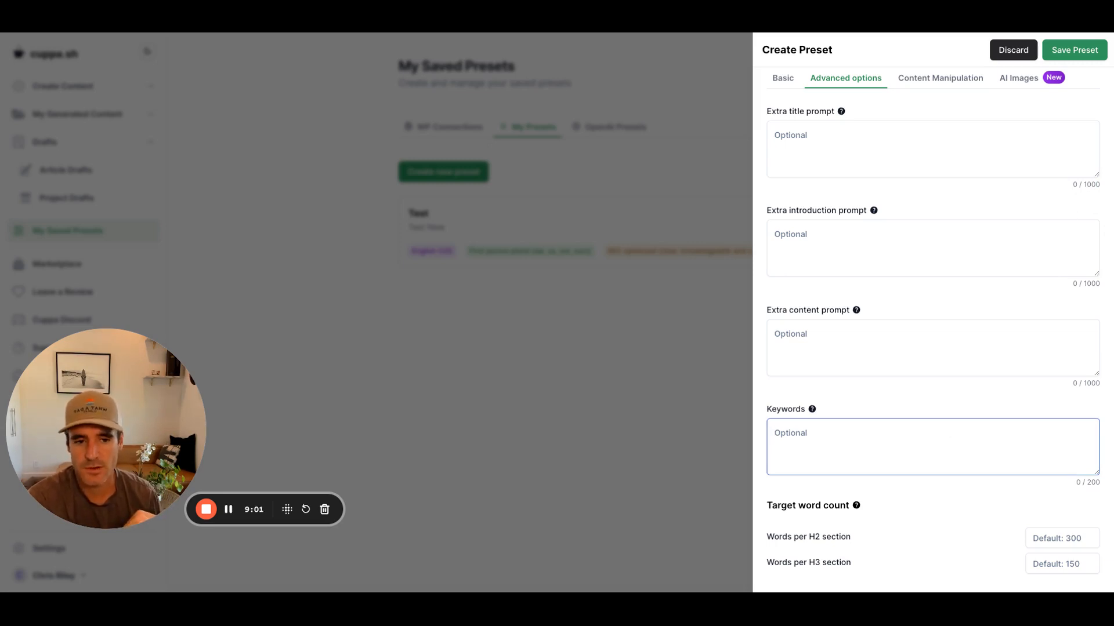
pyautogui.doubleClick(1105, 487)
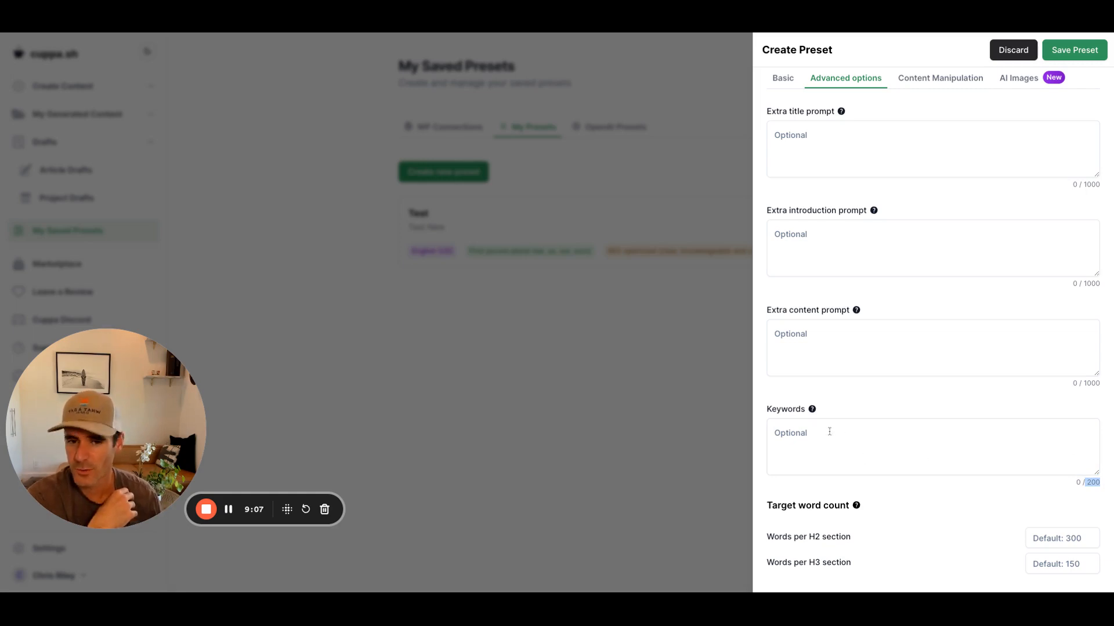
pyautogui.click(932, 447)
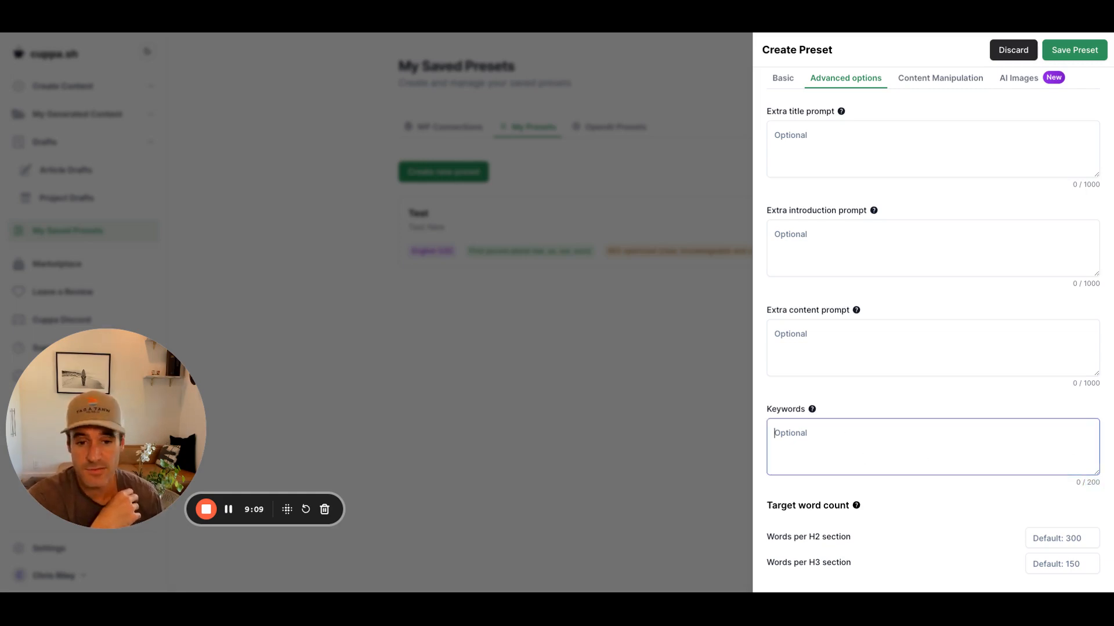
pyautogui.scroll(-1, 906, 494)
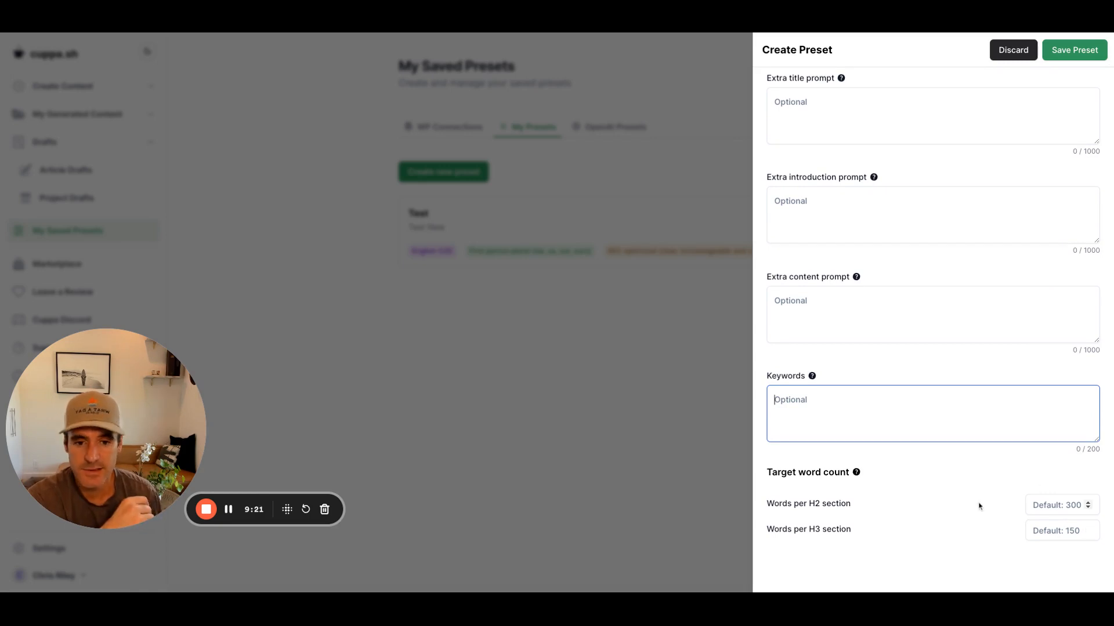
pyautogui.moveTo(882, 506); pyautogui.dragTo(841, 506)
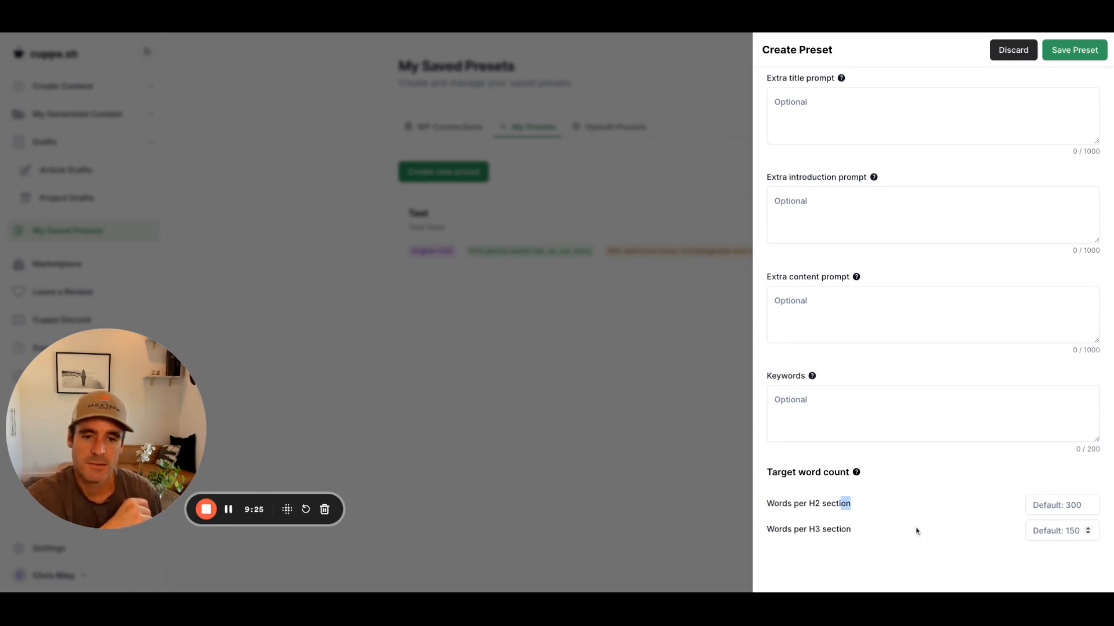
pyautogui.scroll(-1, 879, 474)
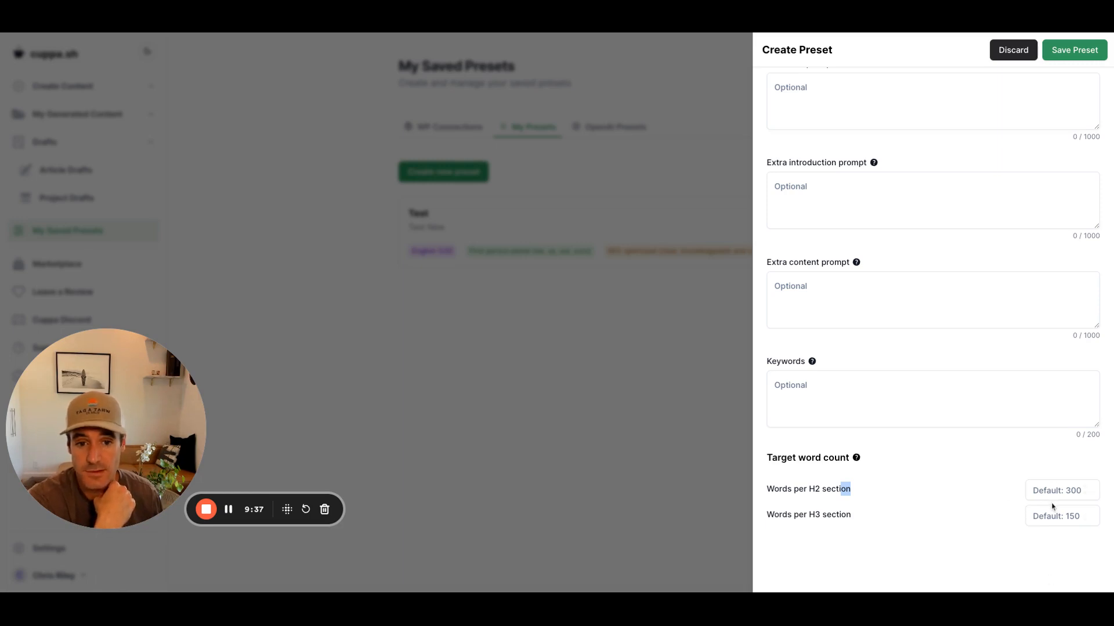
# Step: Examine the new preset's content manipulation options for replacing phrases and importing them from CSV
pyautogui.scroll(2, 1052, 507)
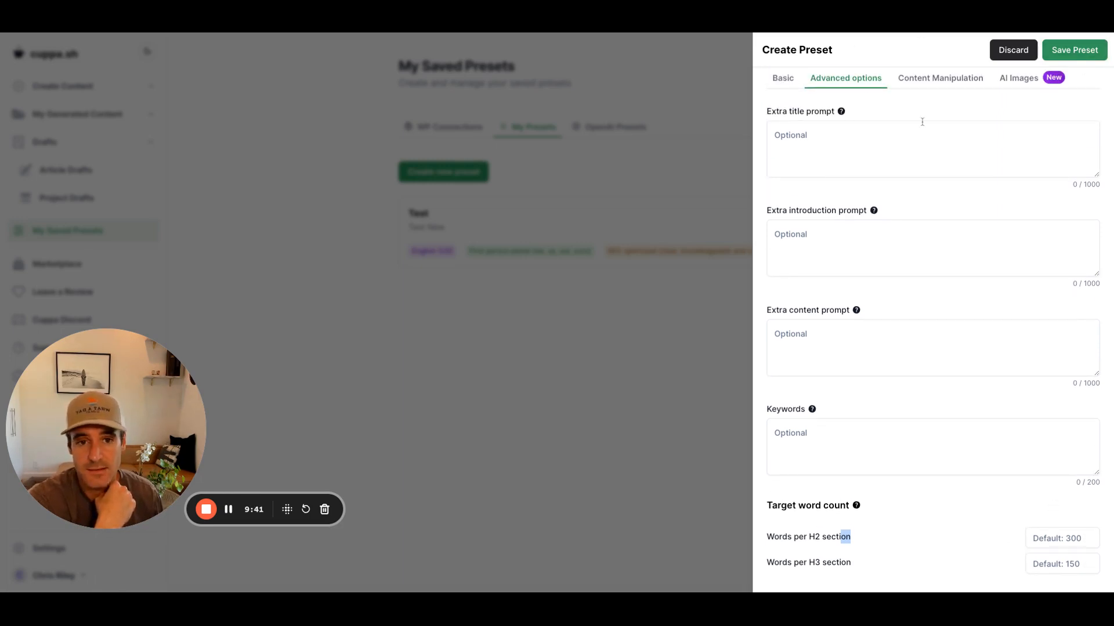
pyautogui.click(962, 84)
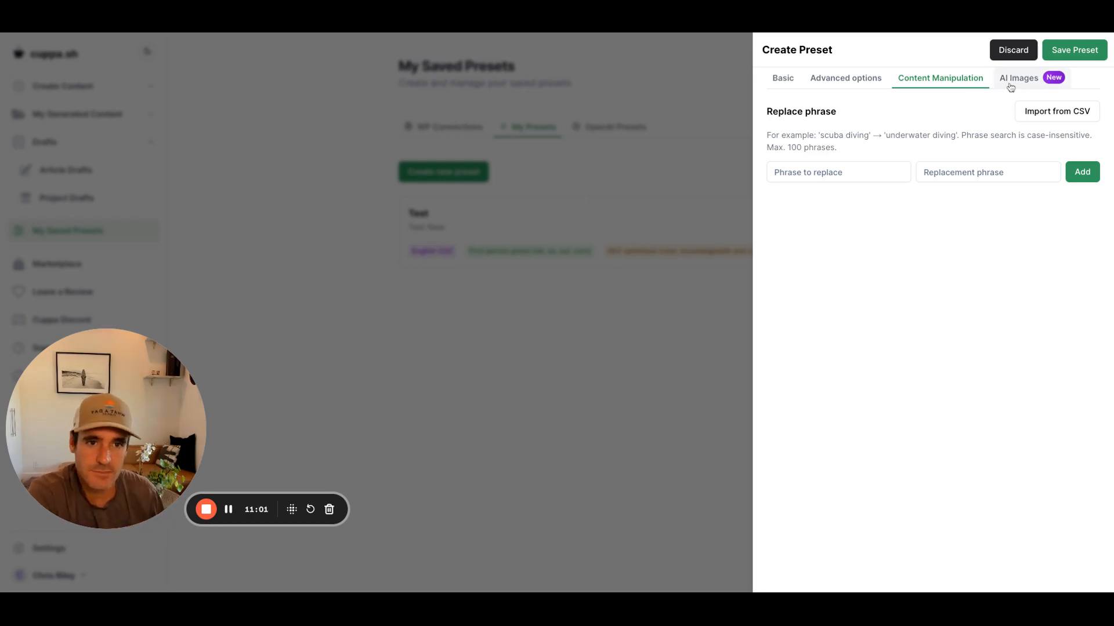
# Step: Enable AI image generation for the preset and set the maximum number of images in the body to 2
pyautogui.click(1010, 87)
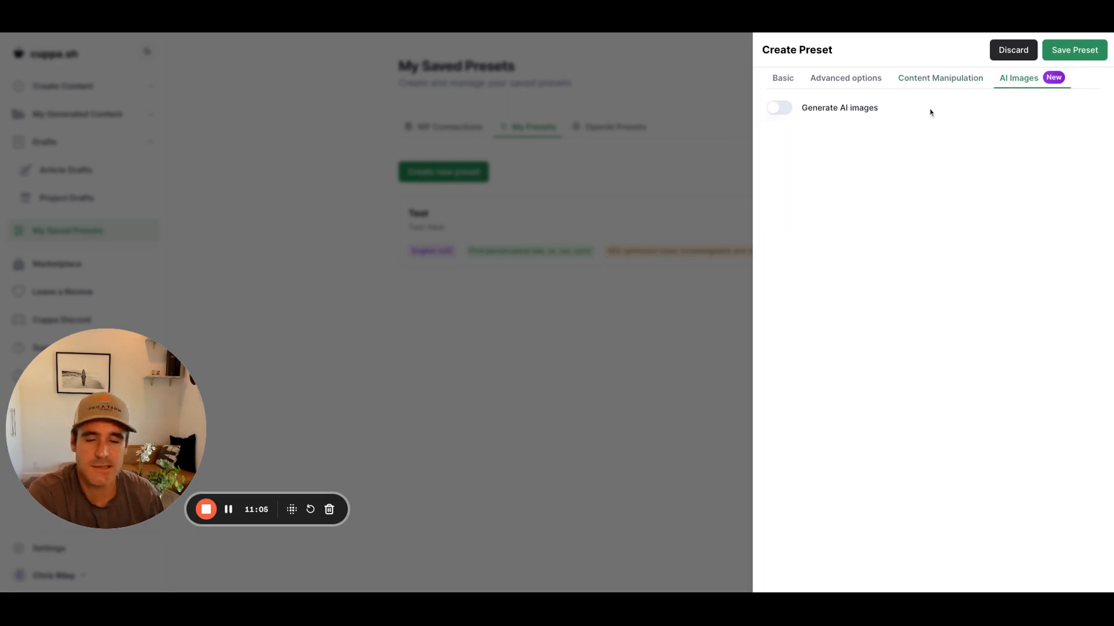
pyautogui.click(781, 111)
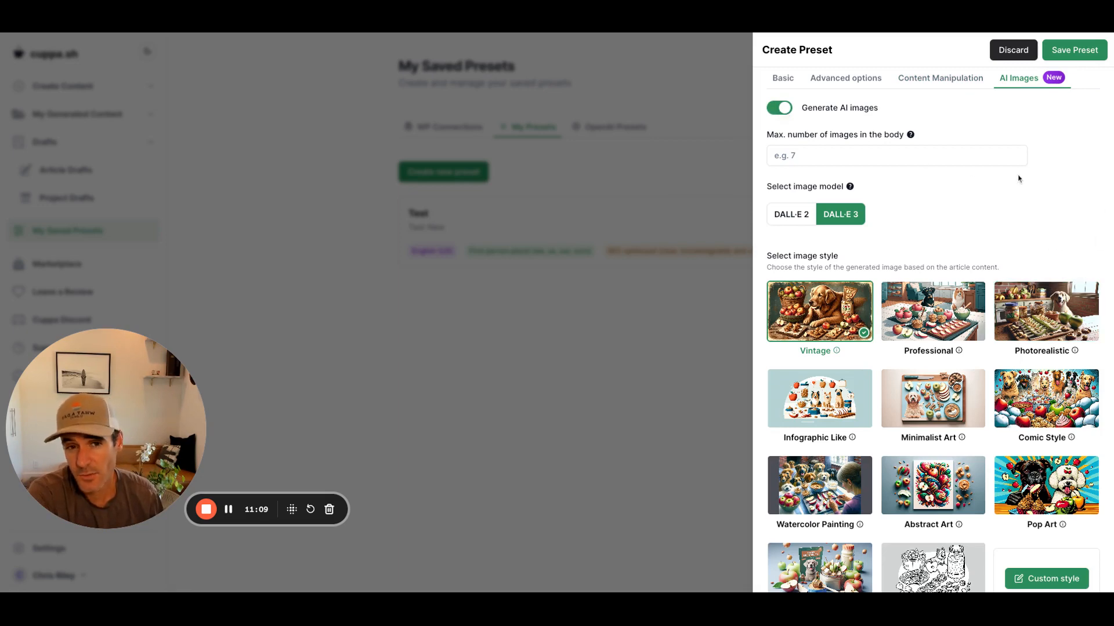
pyautogui.click(840, 159)
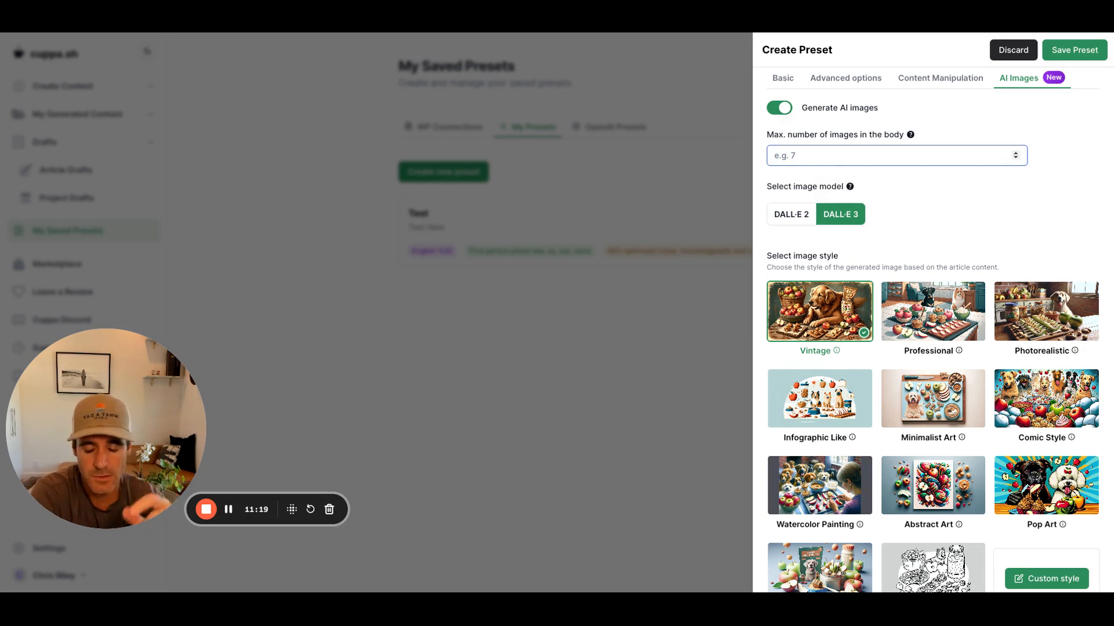
pyautogui.write('2')
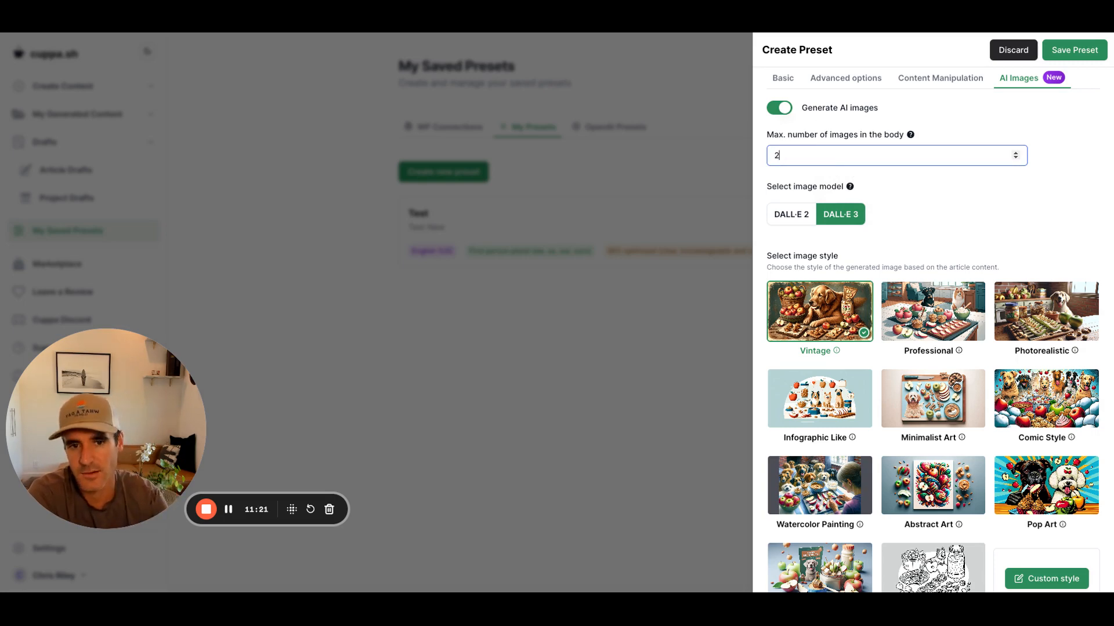
pyautogui.click(912, 184)
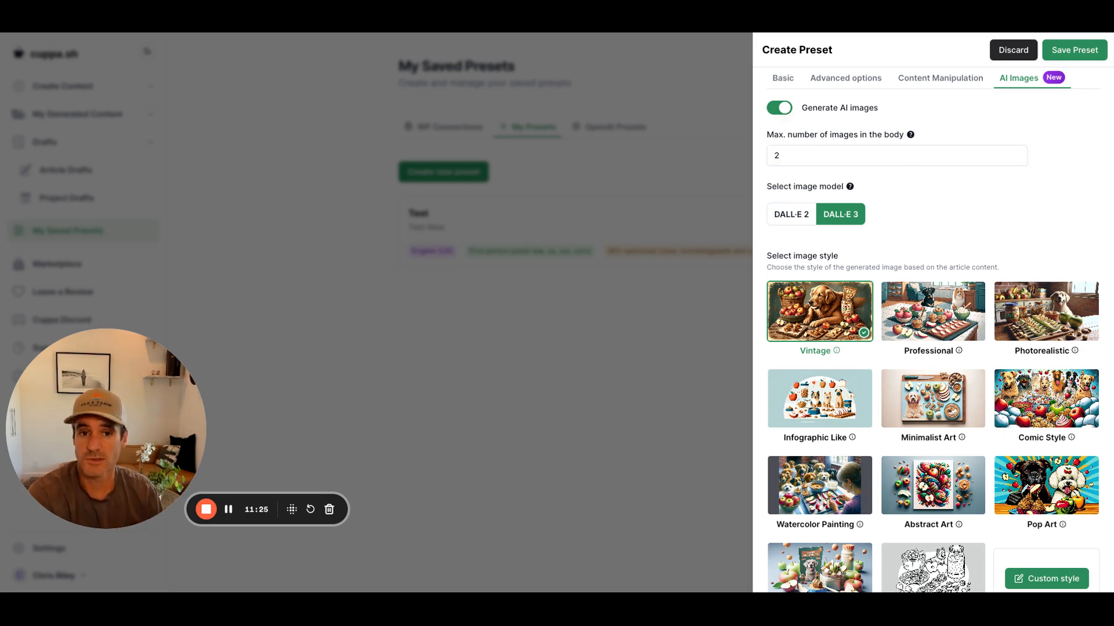
pyautogui.click(852, 162)
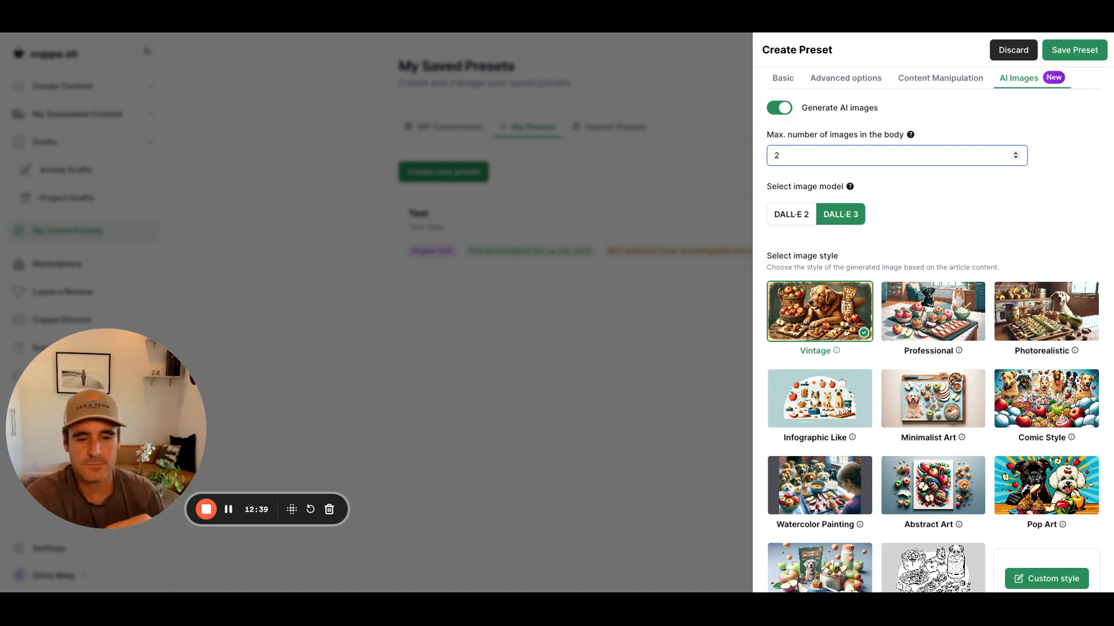
# Step: Examine the available AI image styles for the preset, from Vintage to Line Art, and the custom style option
pyautogui.scroll(-1, 878, 353)
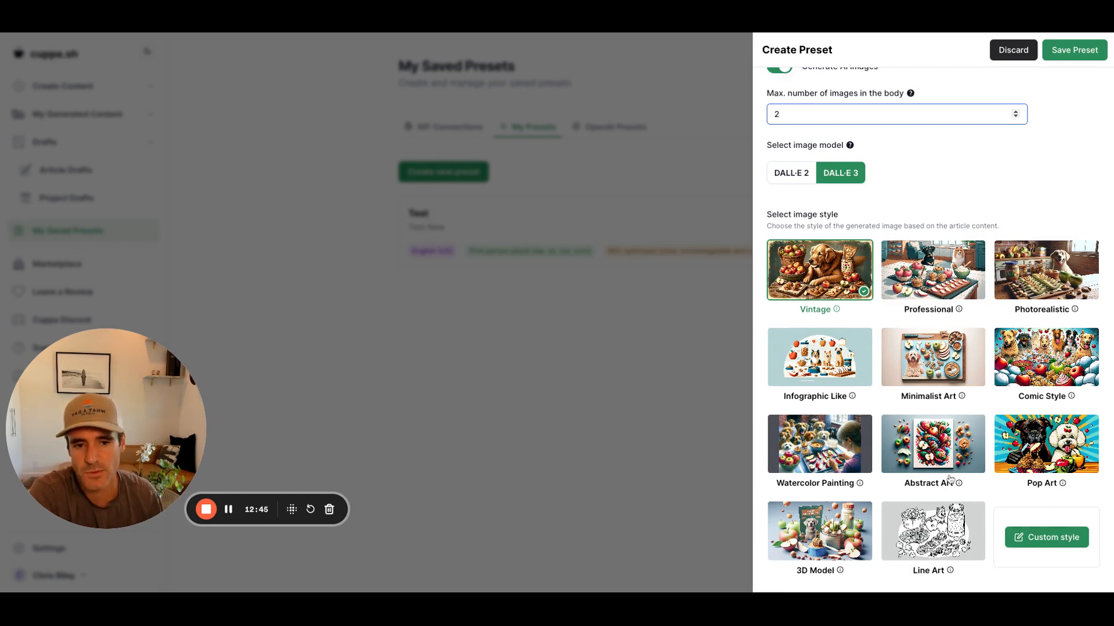
pyautogui.moveTo(959, 484)
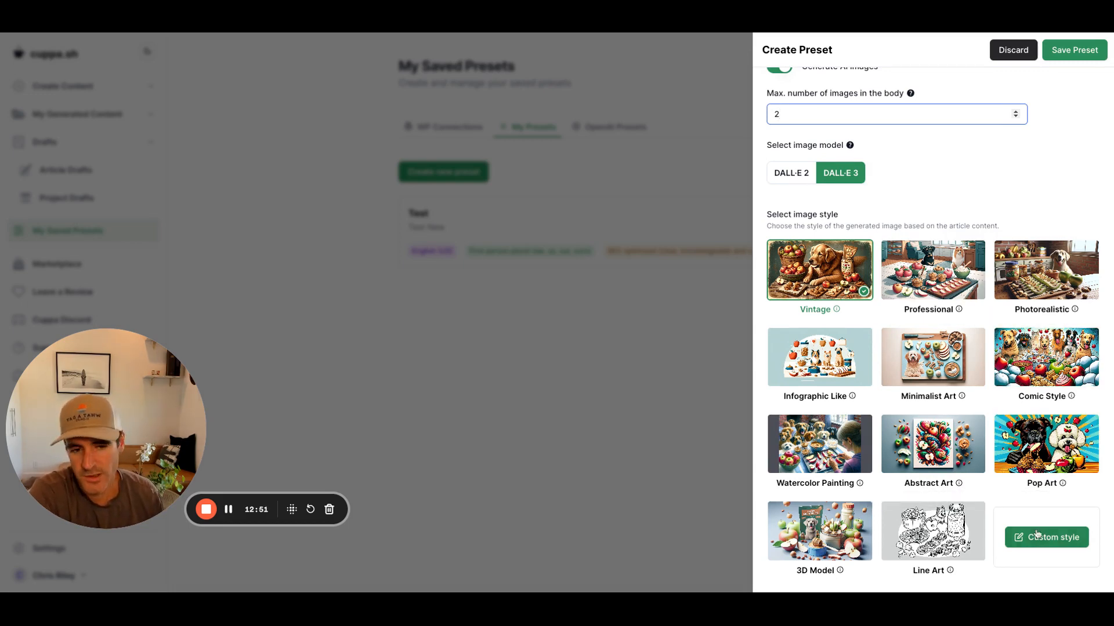
pyautogui.scroll(1, 1037, 540)
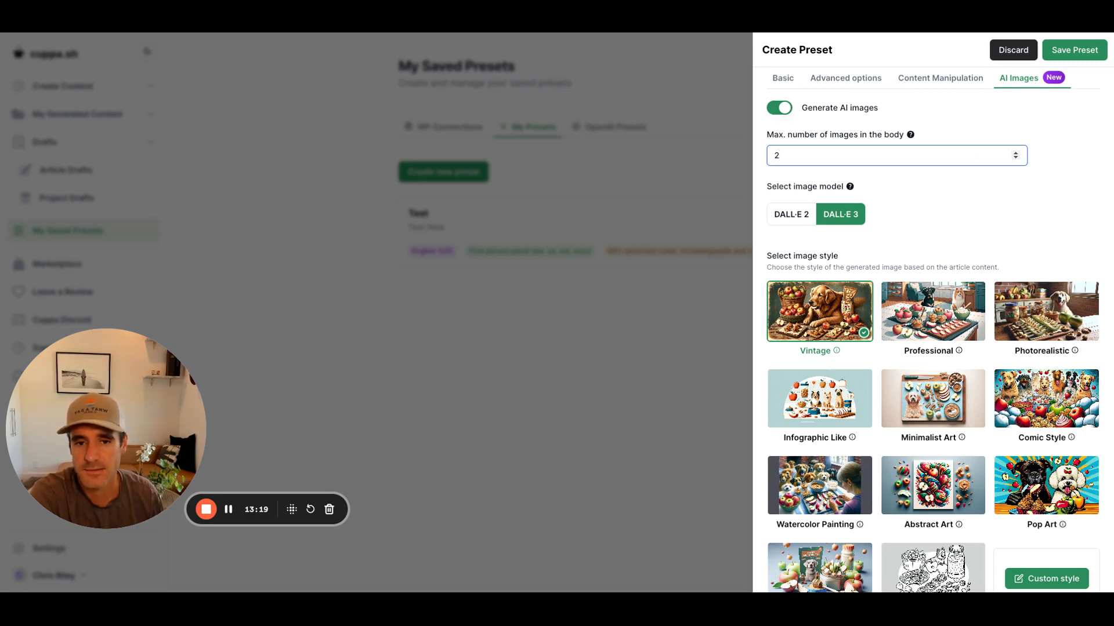
pyautogui.scroll(-1, 943, 306)
pyautogui.scroll(1, 944, 306)
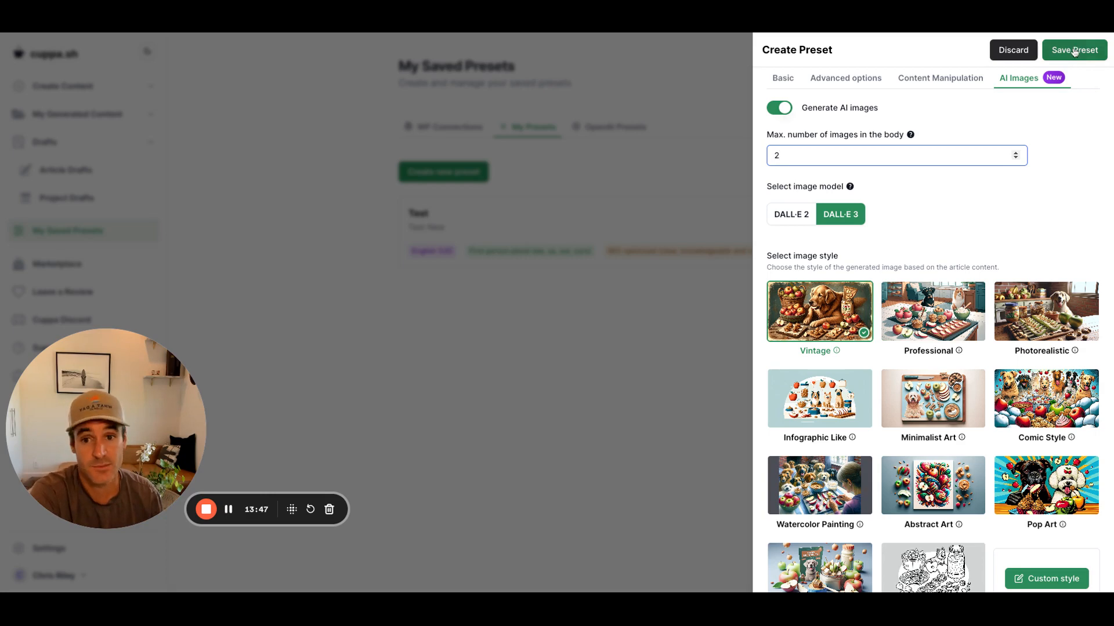
# Step: Discard the new preset and return to the list of saved presets
pyautogui.click(534, 391)
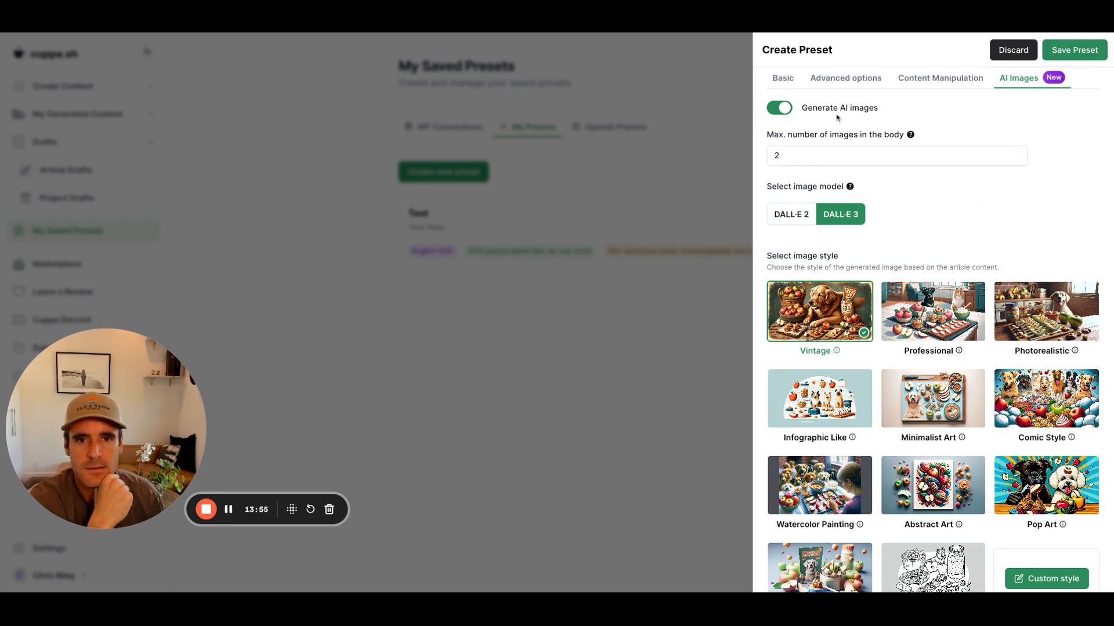
pyautogui.click(1016, 46)
pyautogui.click(642, 347)
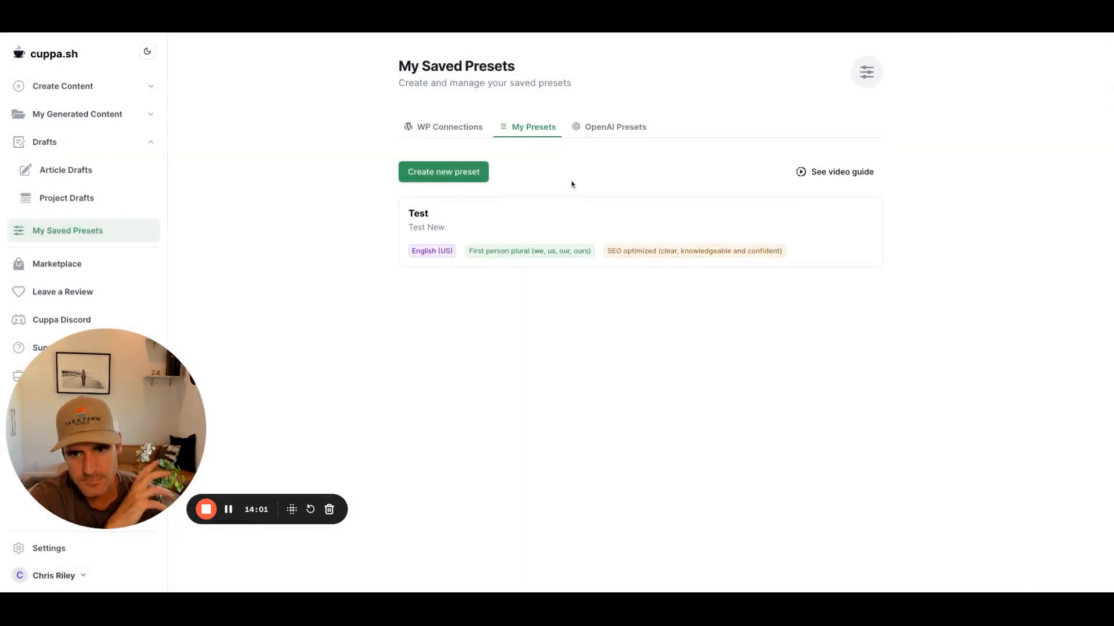
# Step: In the OpenAI presets, select the GPT-4 Turbo model and set the creativeness to 0.8
pyautogui.click(627, 123)
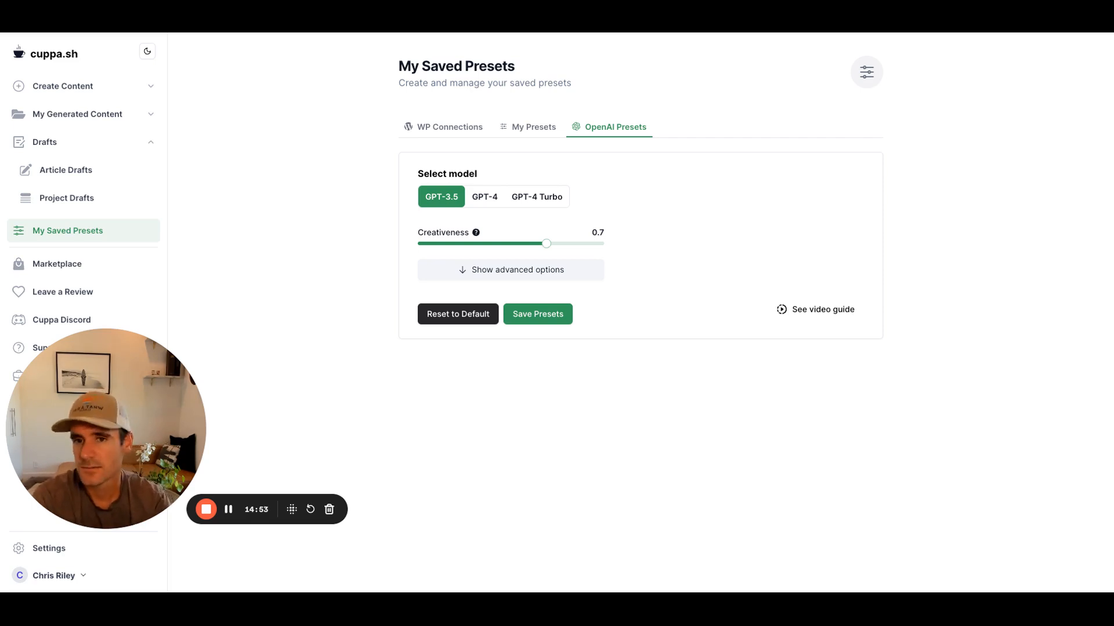
pyautogui.click(487, 198)
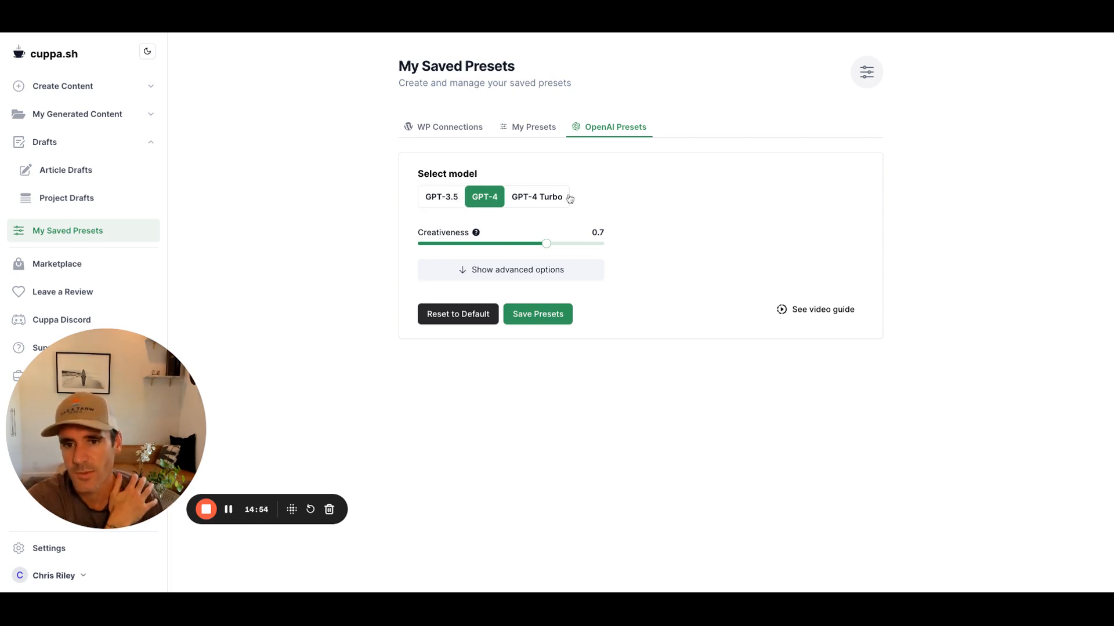
pyautogui.click(554, 199)
pyautogui.moveTo(546, 244); pyautogui.dragTo(563, 245)
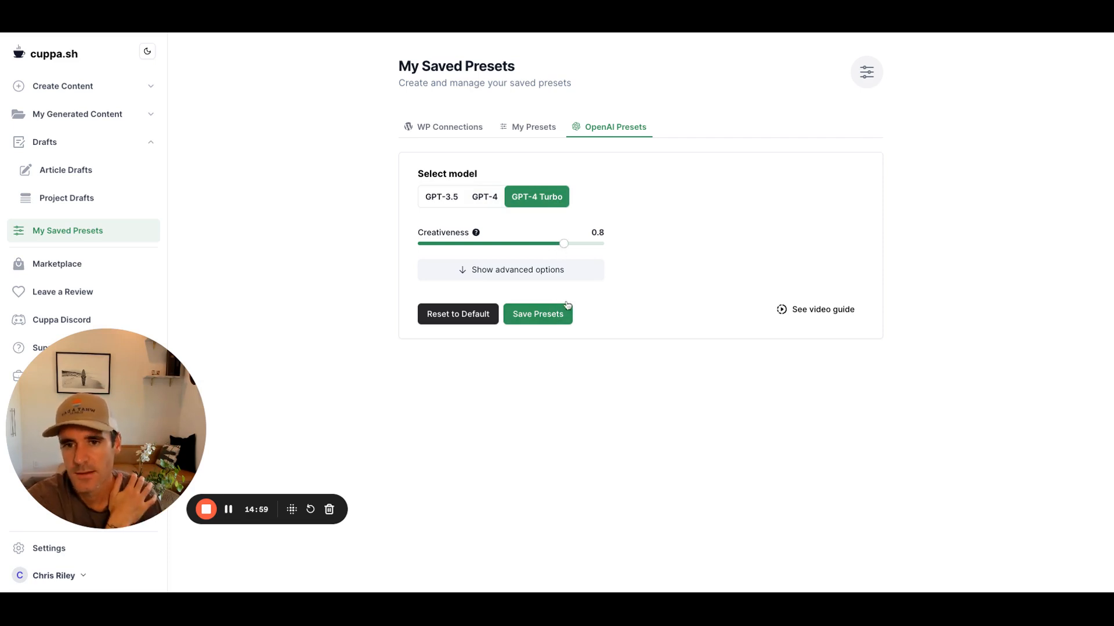
pyautogui.moveTo(476, 232)
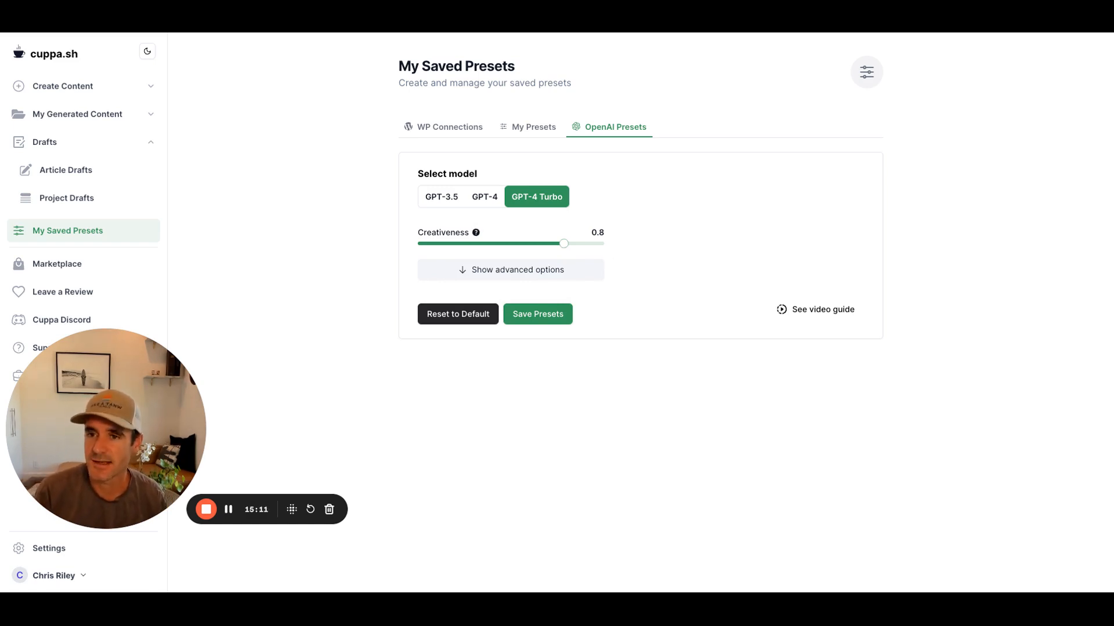
# Step: Show the available content creation options for single article and bulk generation
pyautogui.click(117, 98)
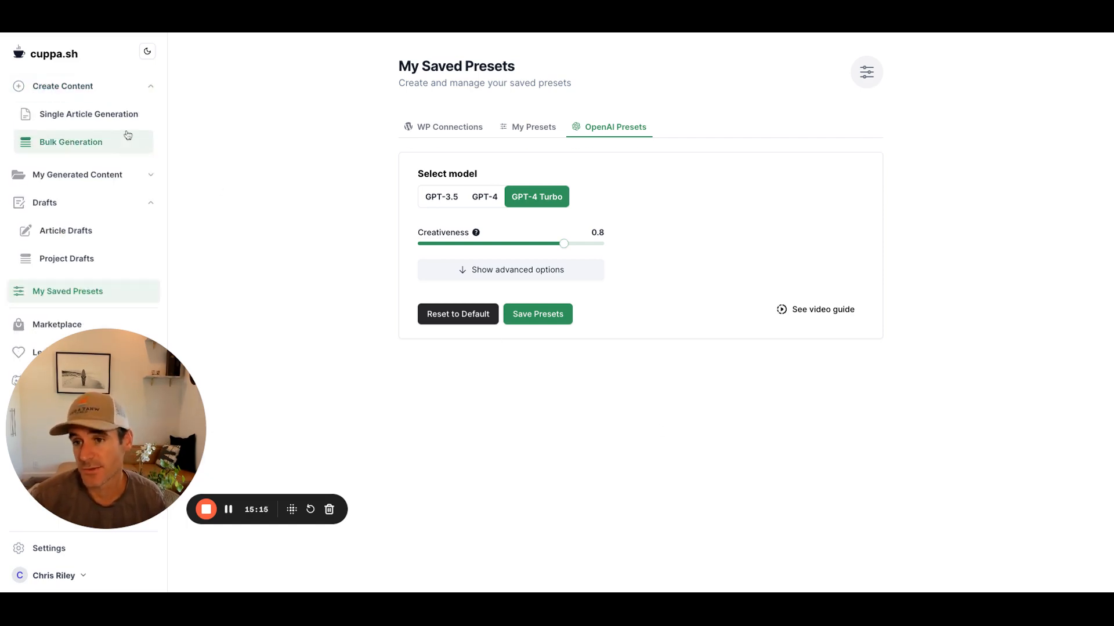